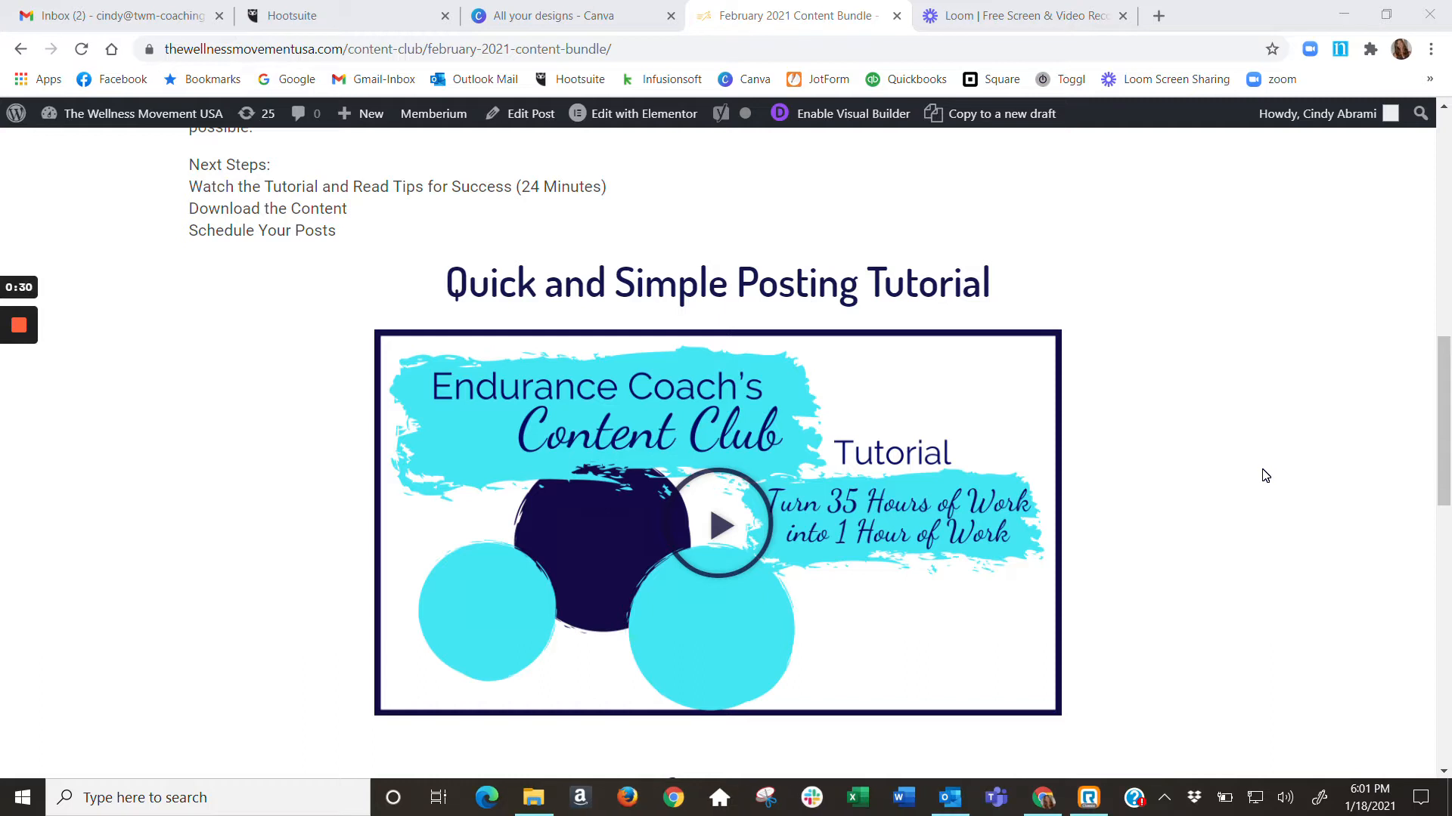
Review the February bundle page's theme introduction, next steps, posting tutorial and tips for success
scroll(1180, 393, up, 3)
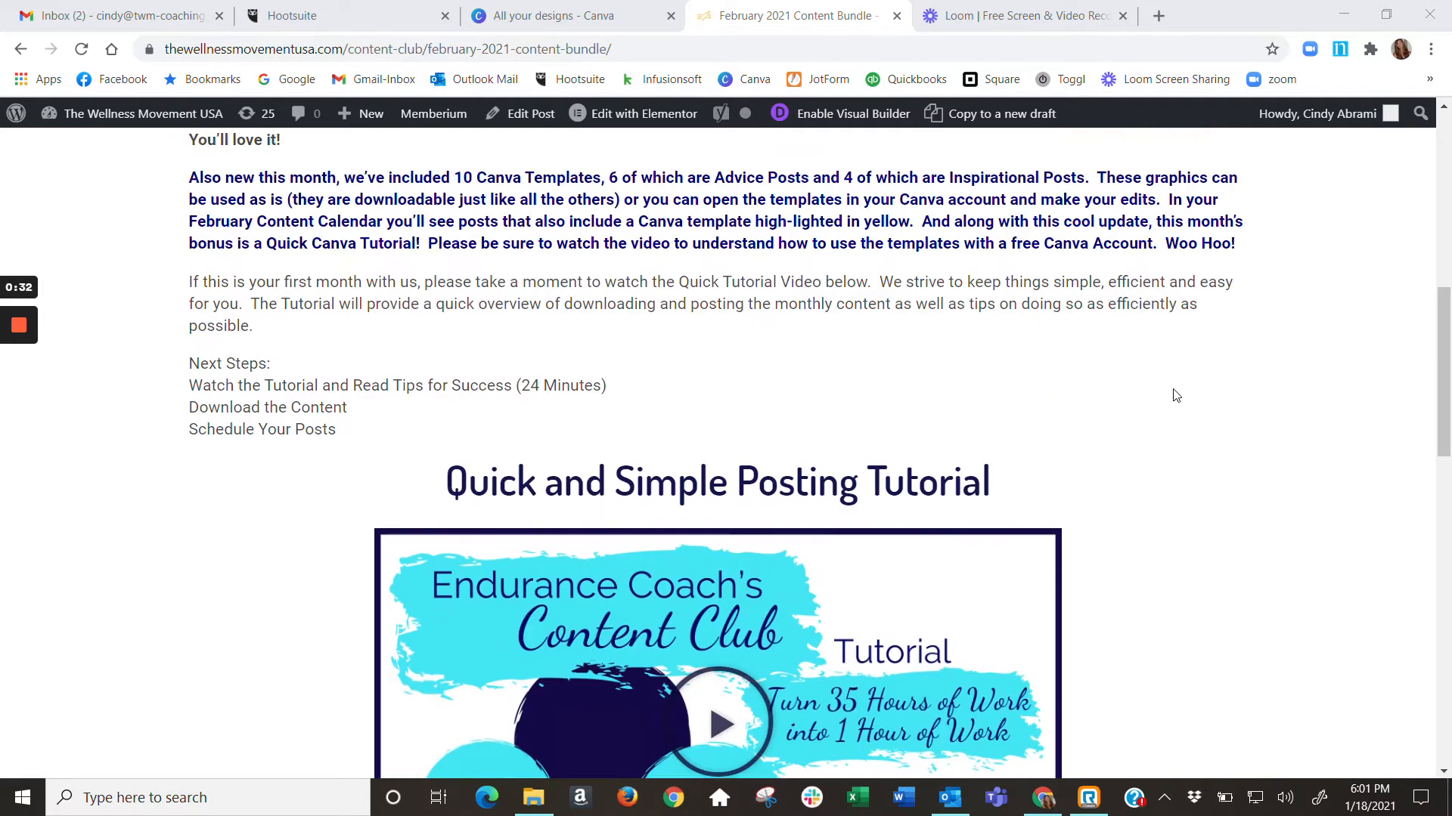
scroll(1237, 381, up, 6)
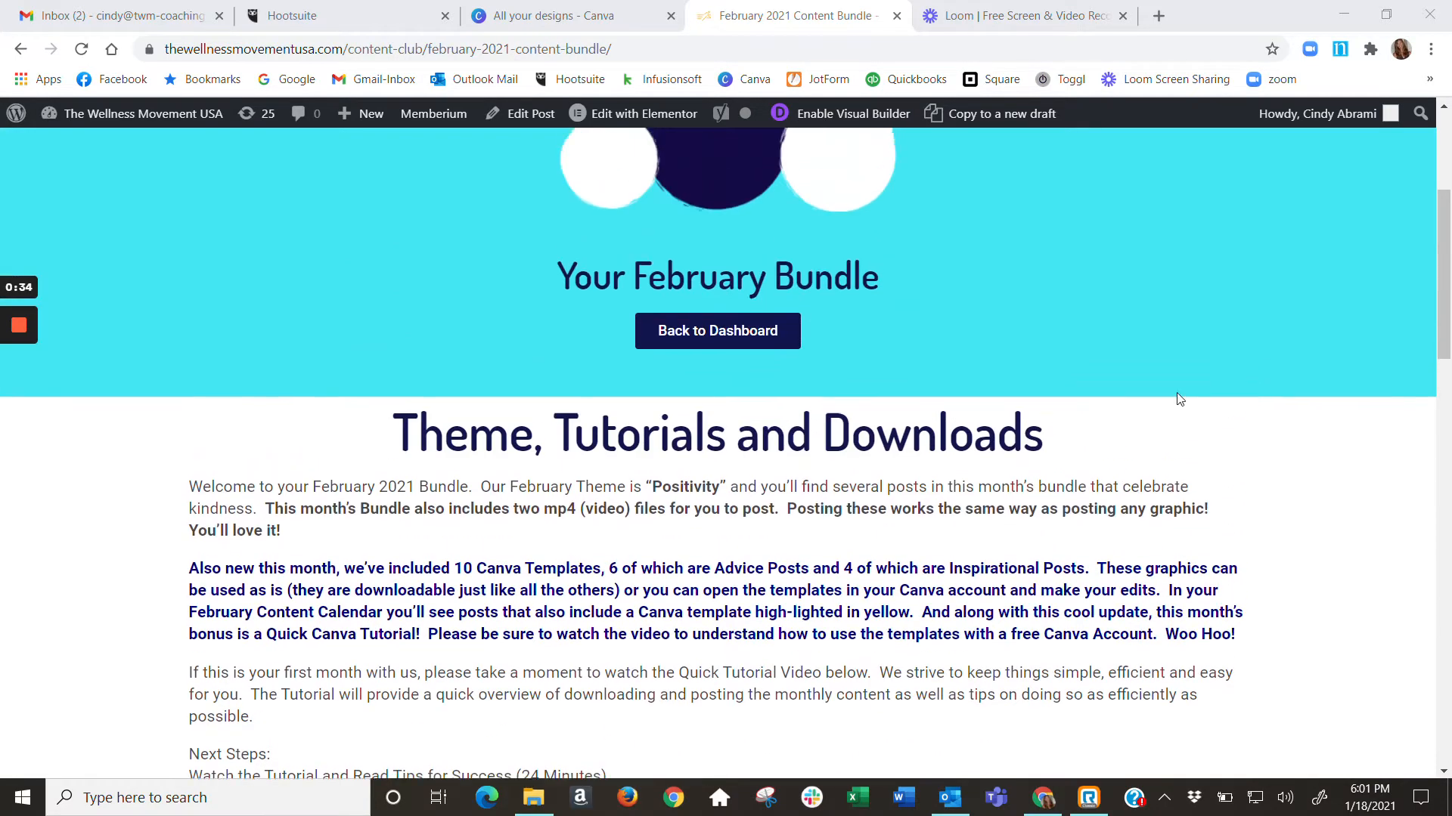
scroll(1205, 385, down, 5)
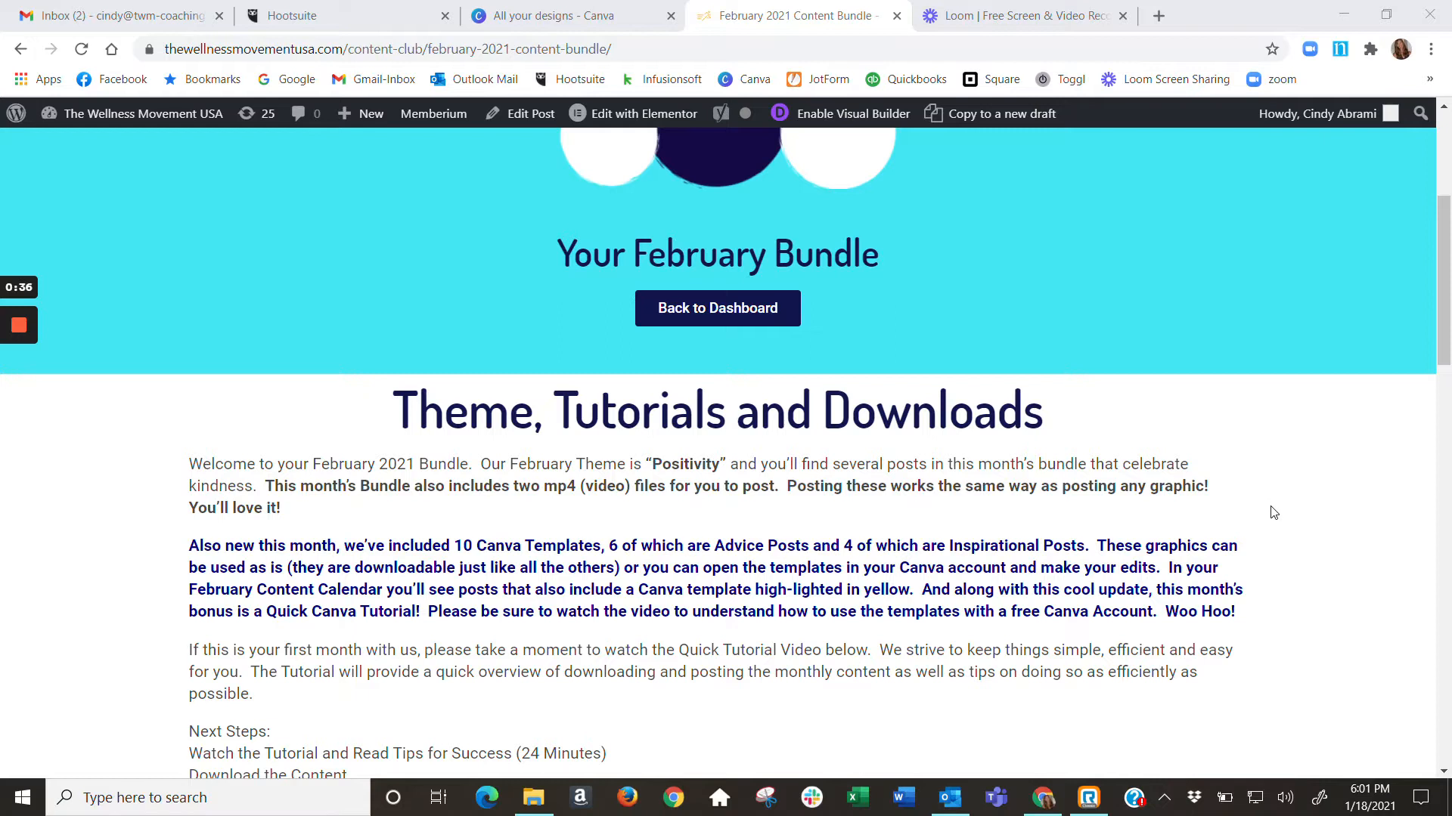
scroll(1273, 531, down, 4)
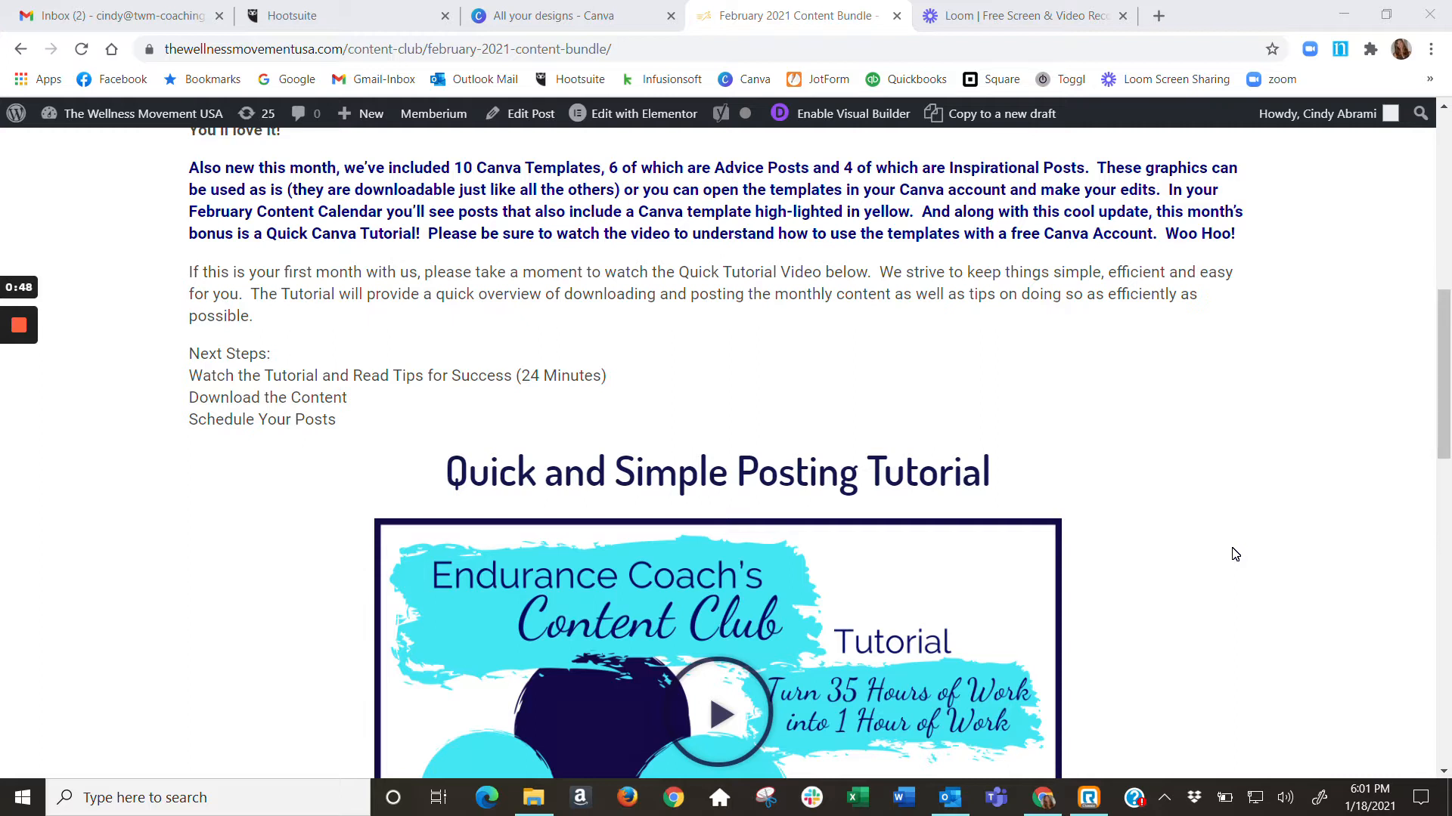
scroll(1150, 557, down, 3)
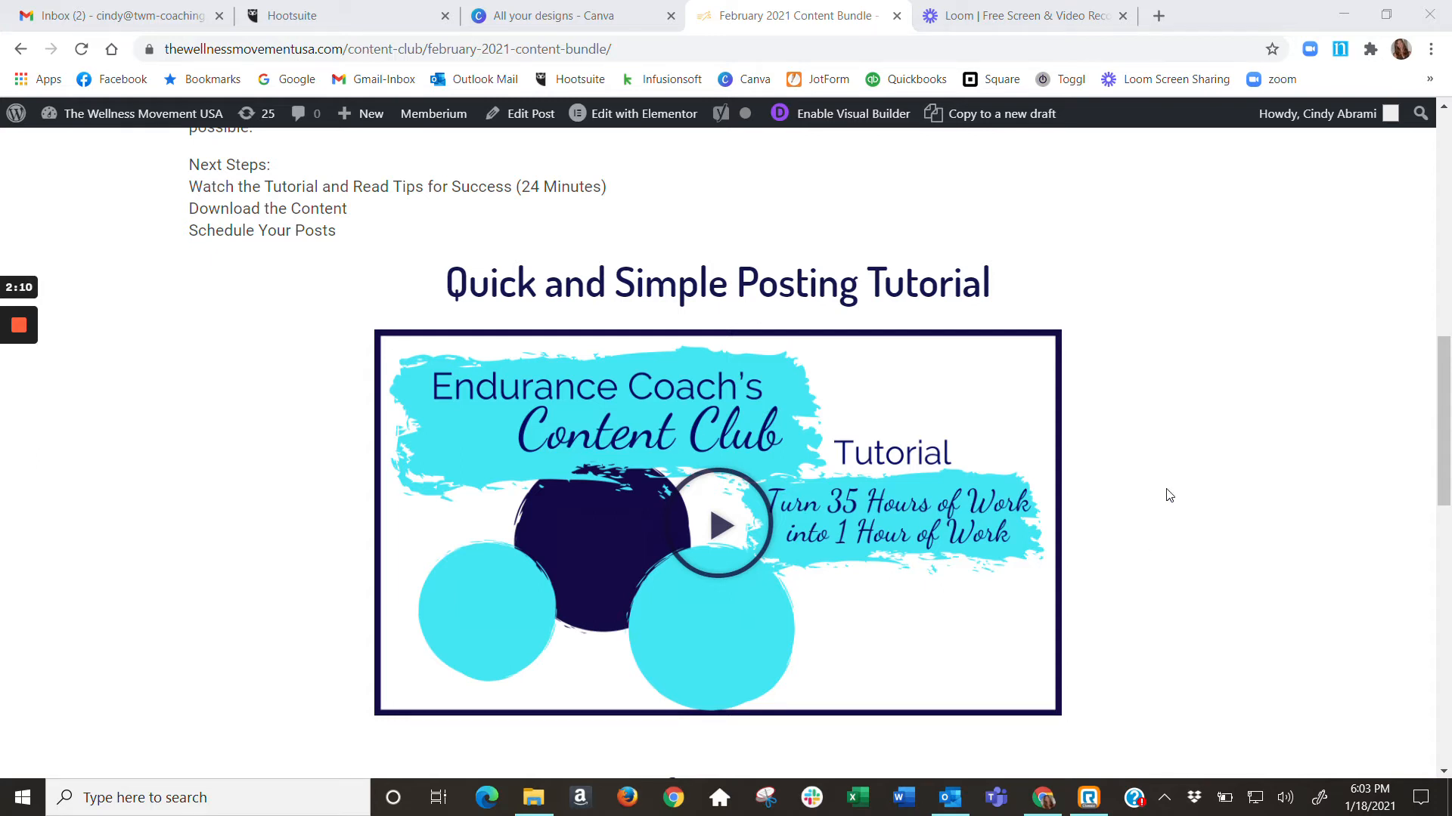
scroll(1209, 427, up, 4)
scroll(1286, 420, down, 4)
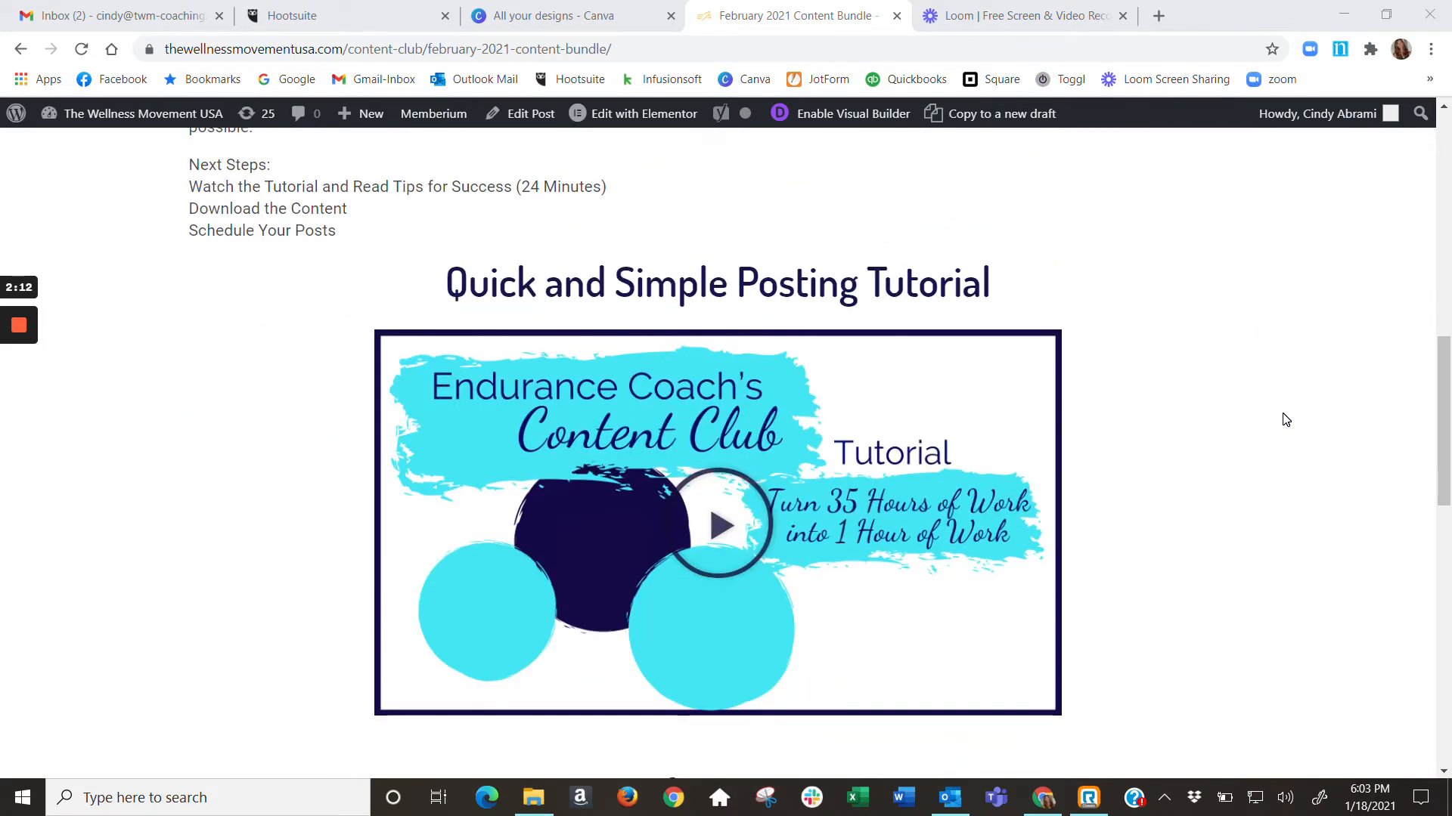
scroll(1285, 420, down, 12)
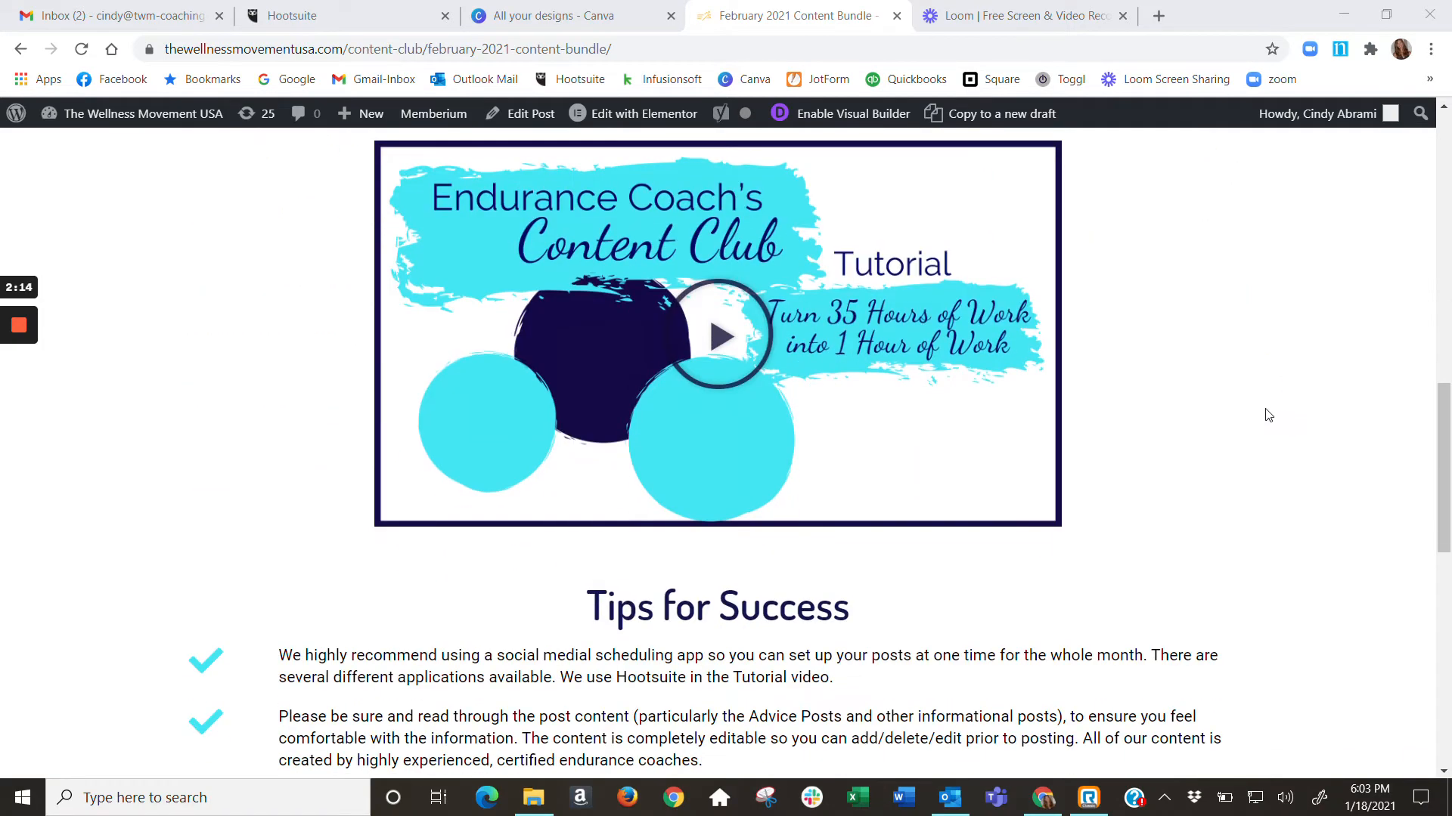
Open the February bonus Advice Posts template in Canva and use it as an editable copy
scroll(1263, 415, down, 4)
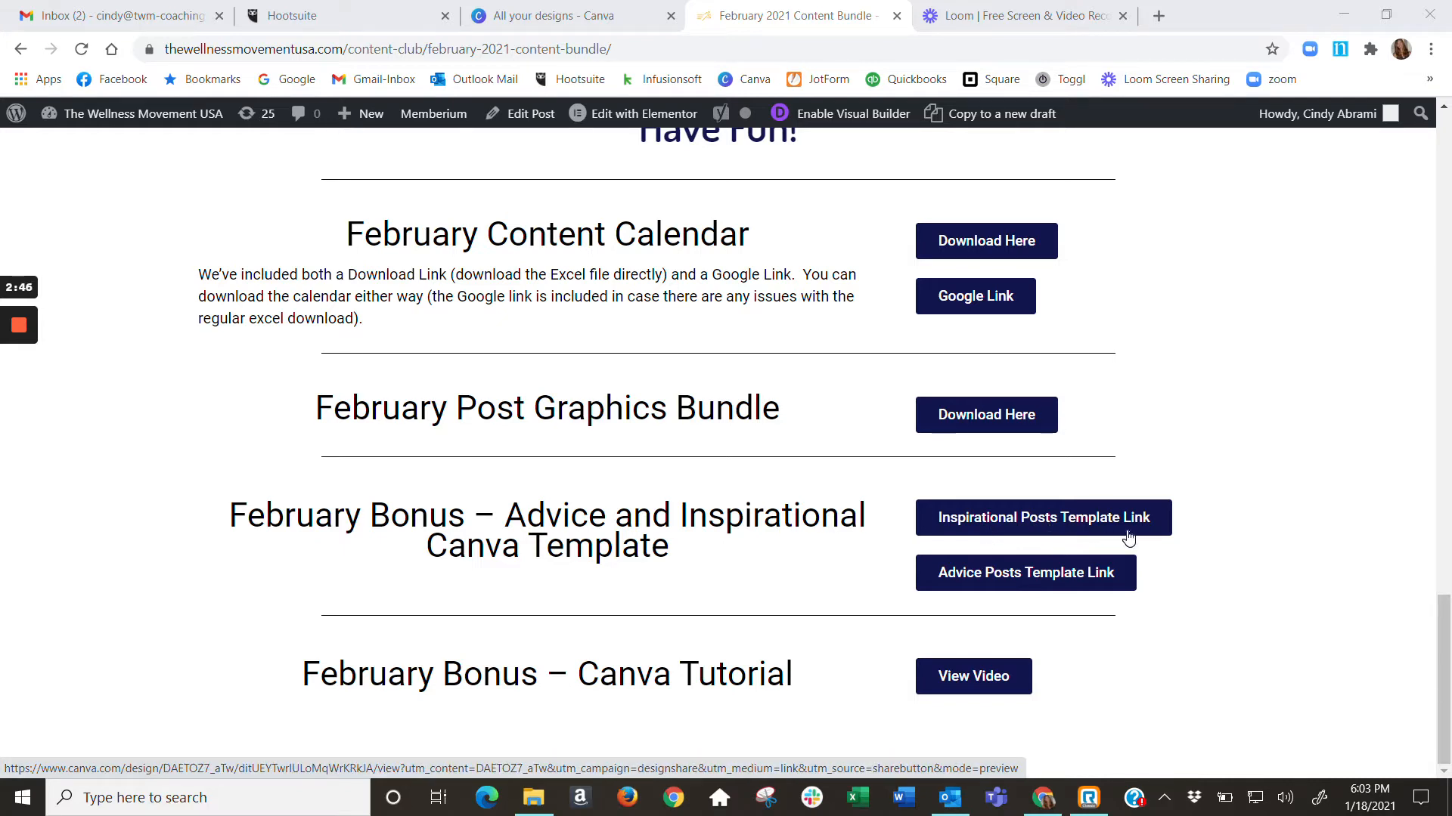
click(991, 581)
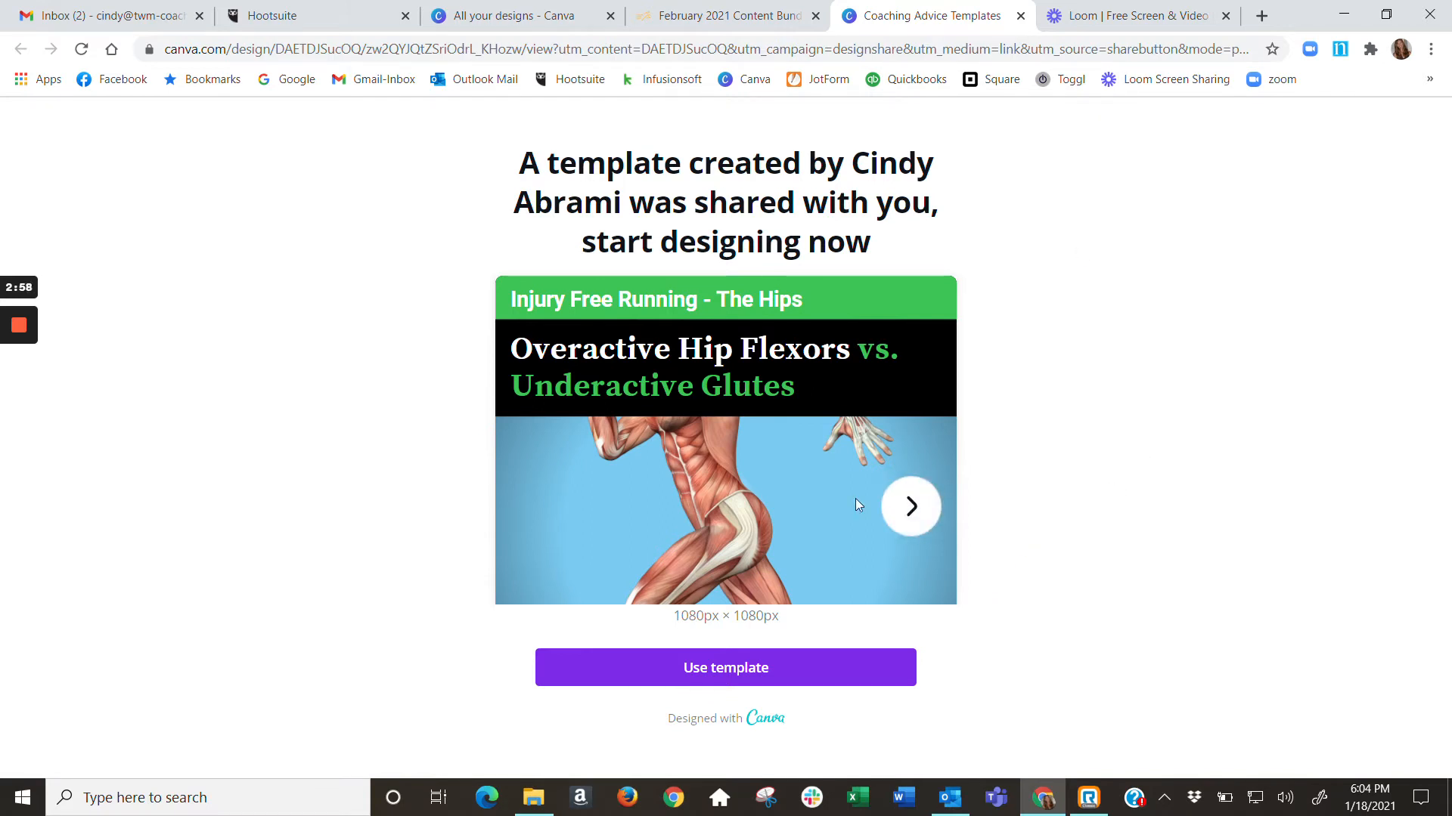
click(737, 679)
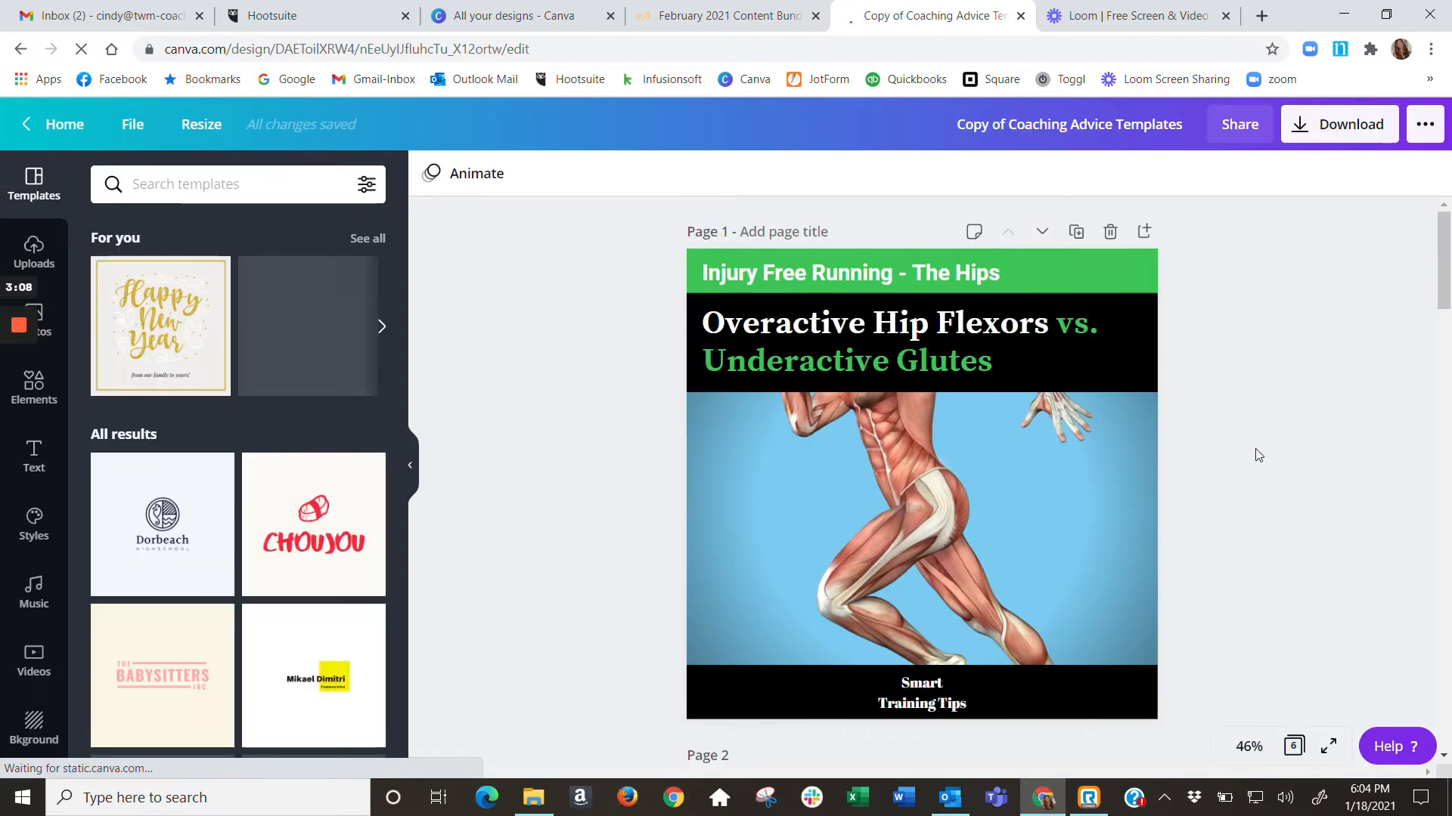
Examine the advice graphics across the template's pages, from the hip flexor post to the overtraining post
scroll(1255, 448, down, 3)
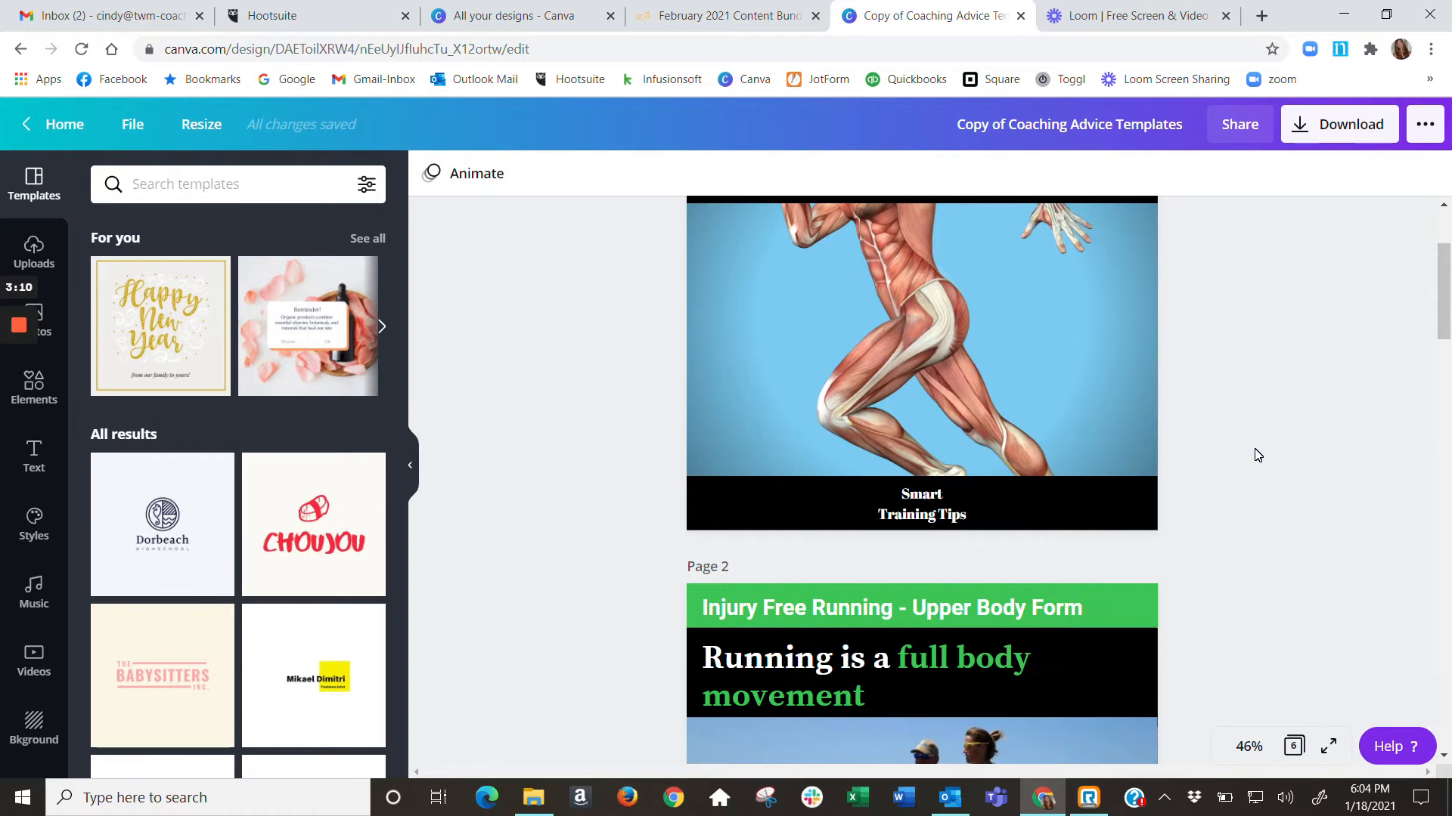
scroll(1256, 454, down, 8)
scroll(1256, 455, down, 20)
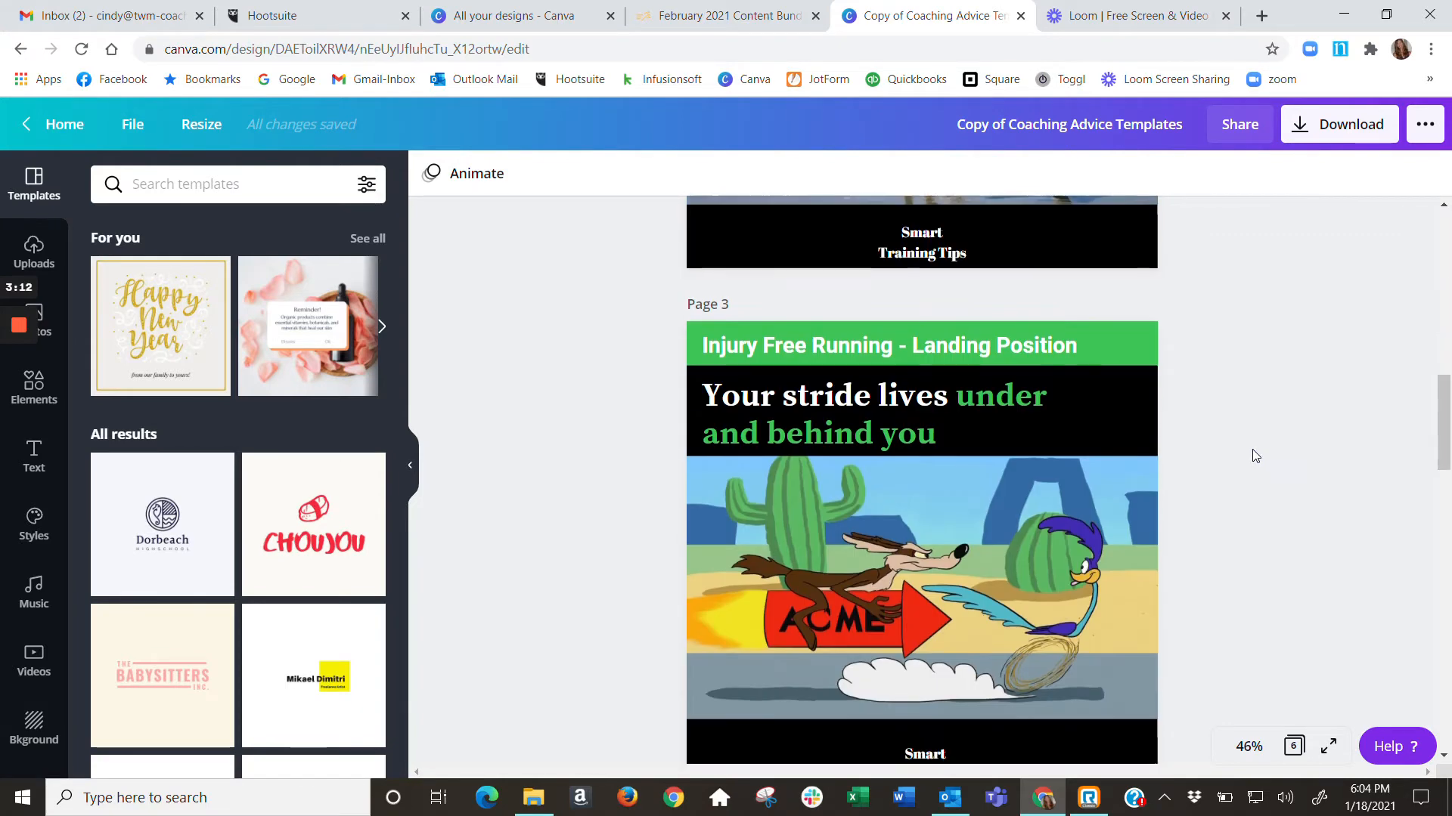
scroll(1252, 449, down, 8)
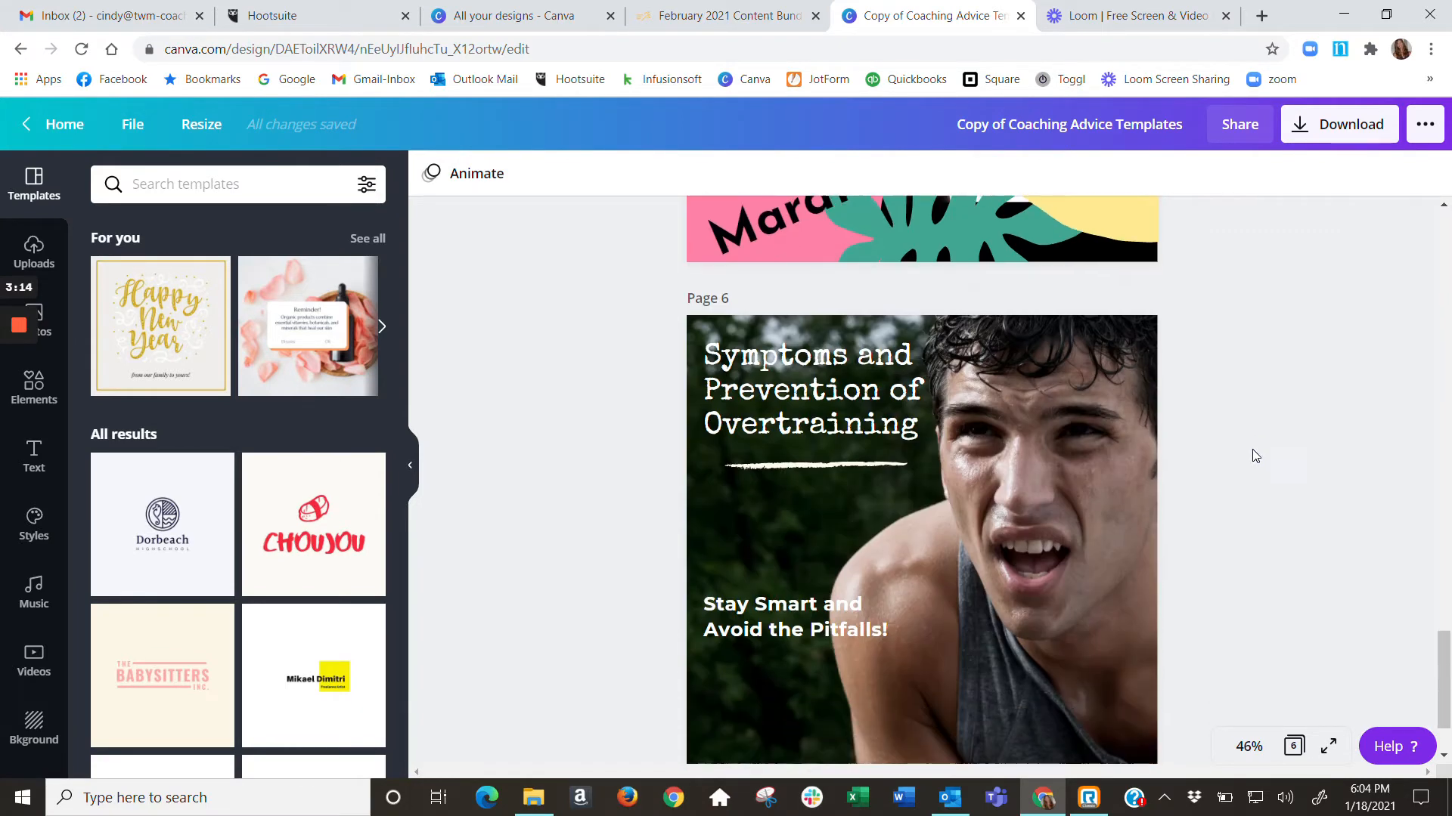
scroll(1232, 492, up, 5)
scroll(1231, 499, up, 15)
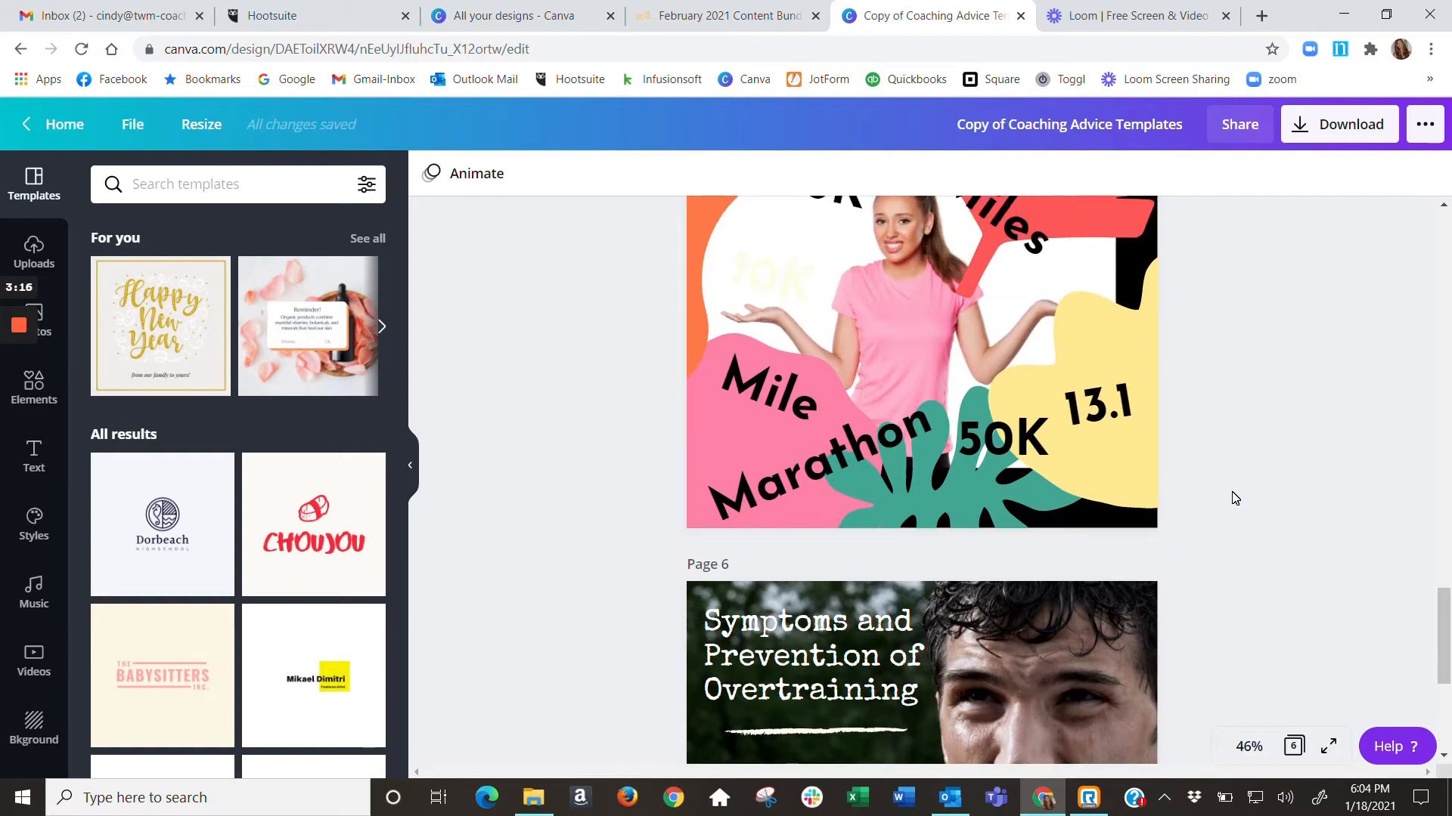
scroll(1235, 498, up, 8)
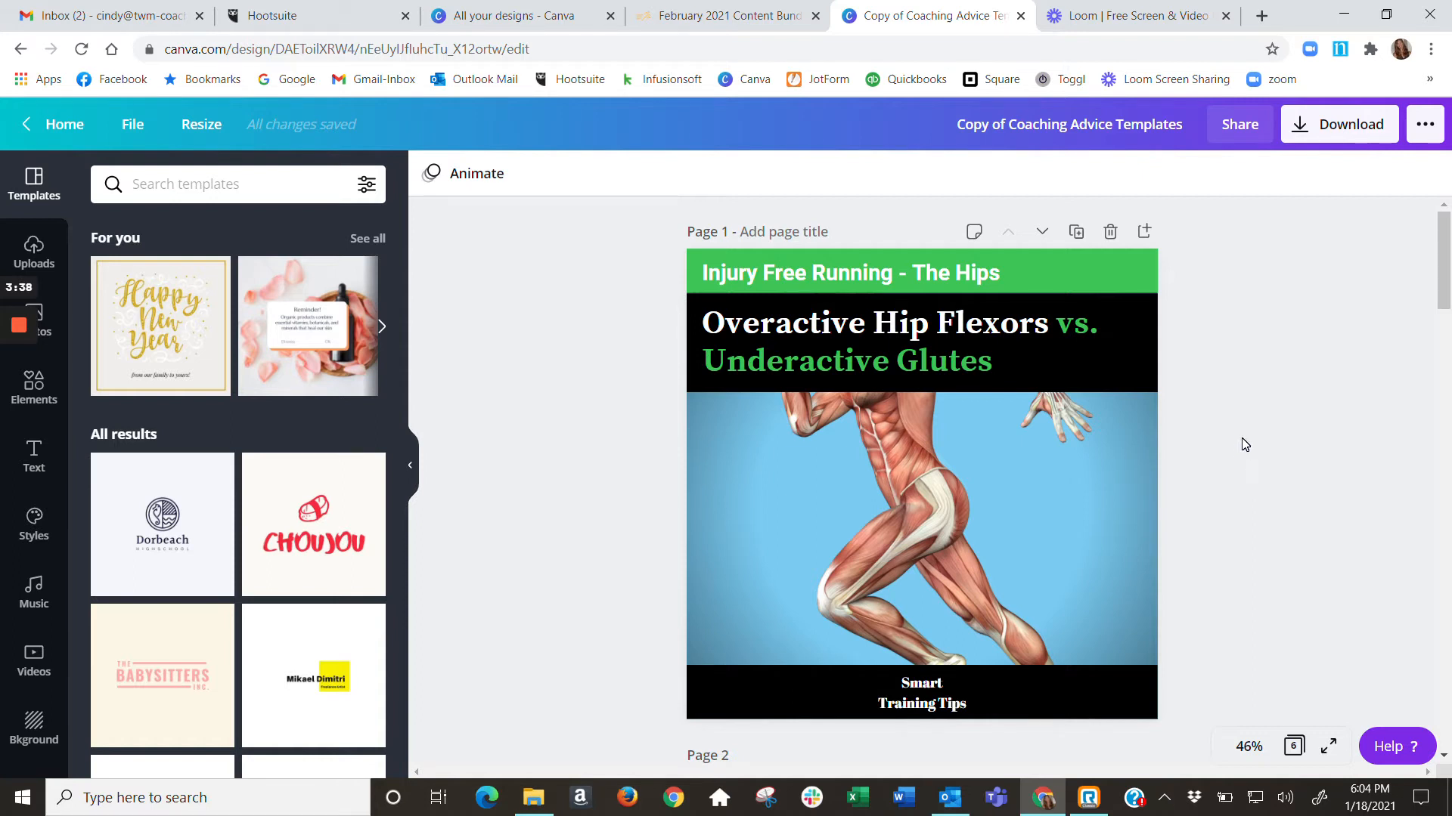
scroll(1240, 450, down, 7)
scroll(1231, 458, down, 2)
scroll(1231, 458, down, 3)
scroll(1231, 458, up, 6)
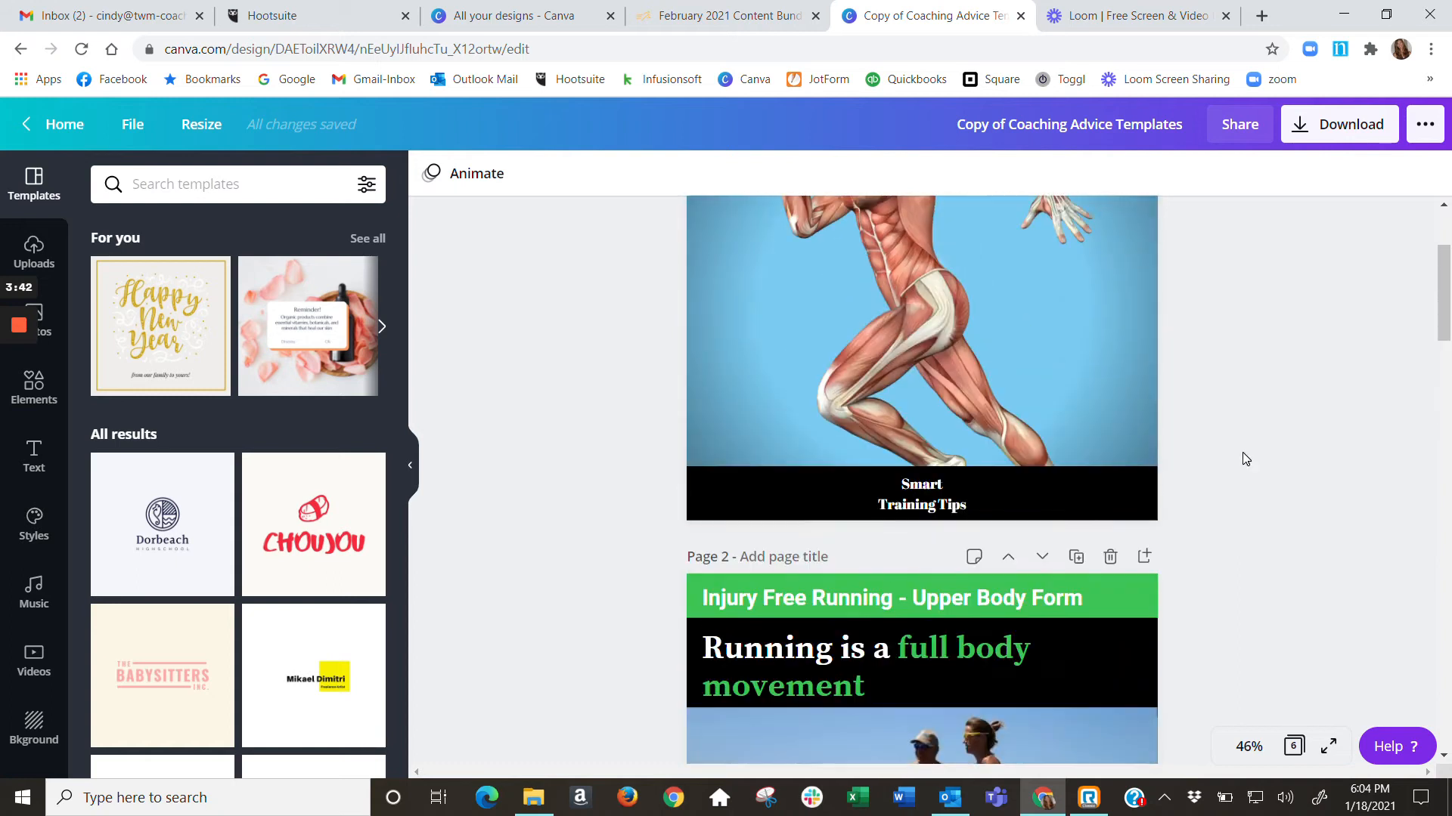
scroll(1245, 459, up, 3)
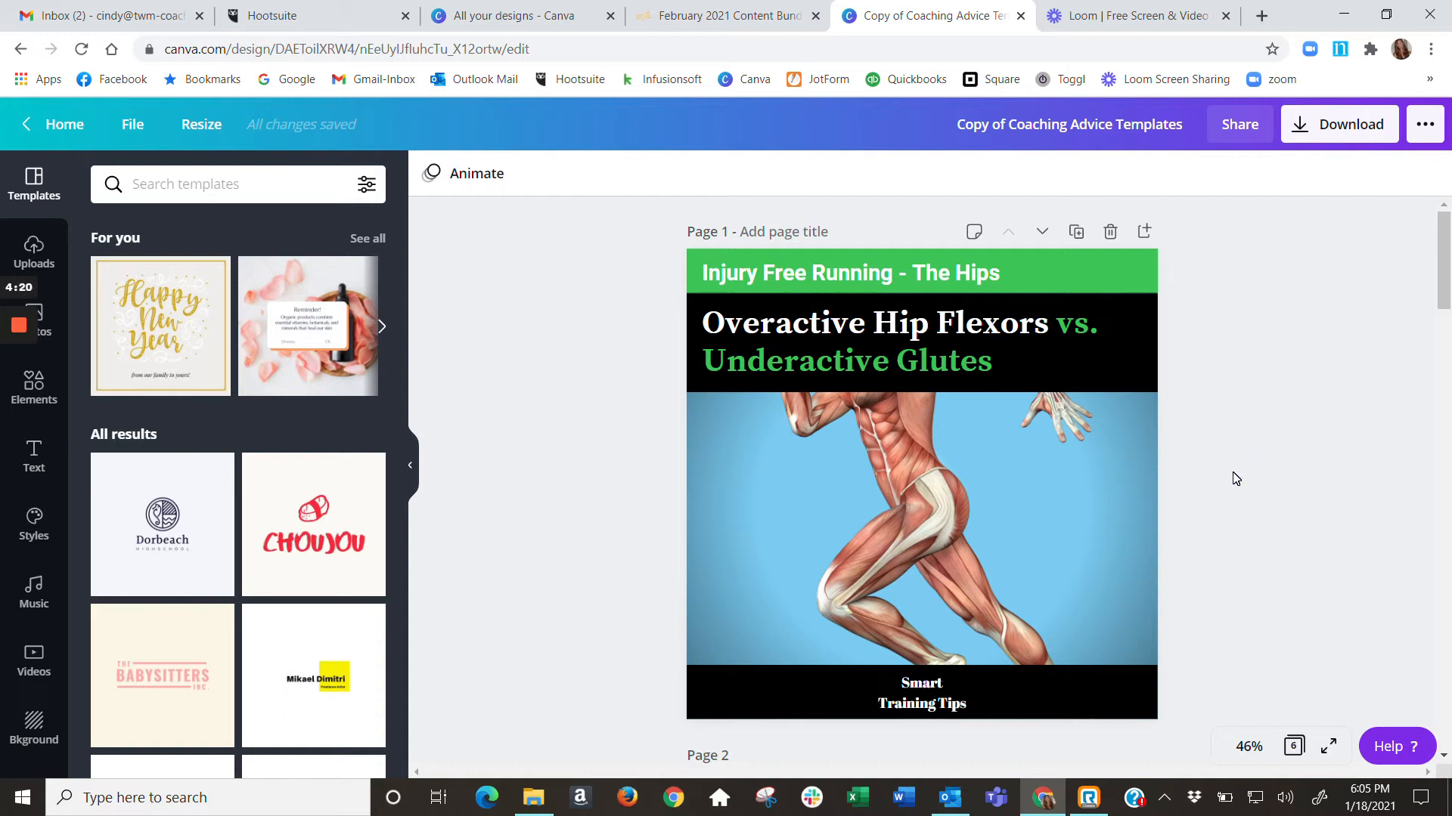
scroll(1235, 446, down, 4)
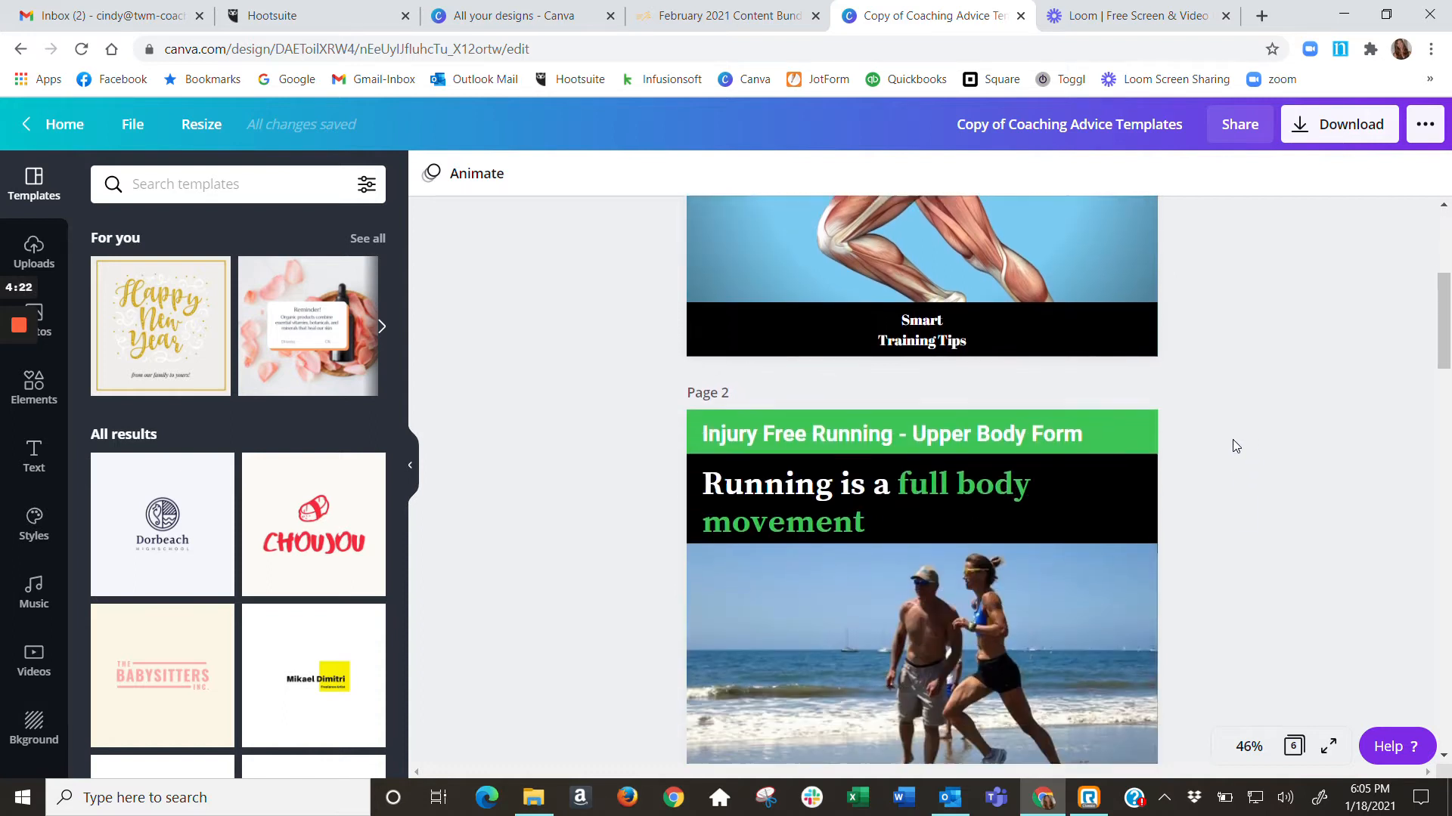
scroll(1234, 446, down, 3)
scroll(1234, 446, up, 1)
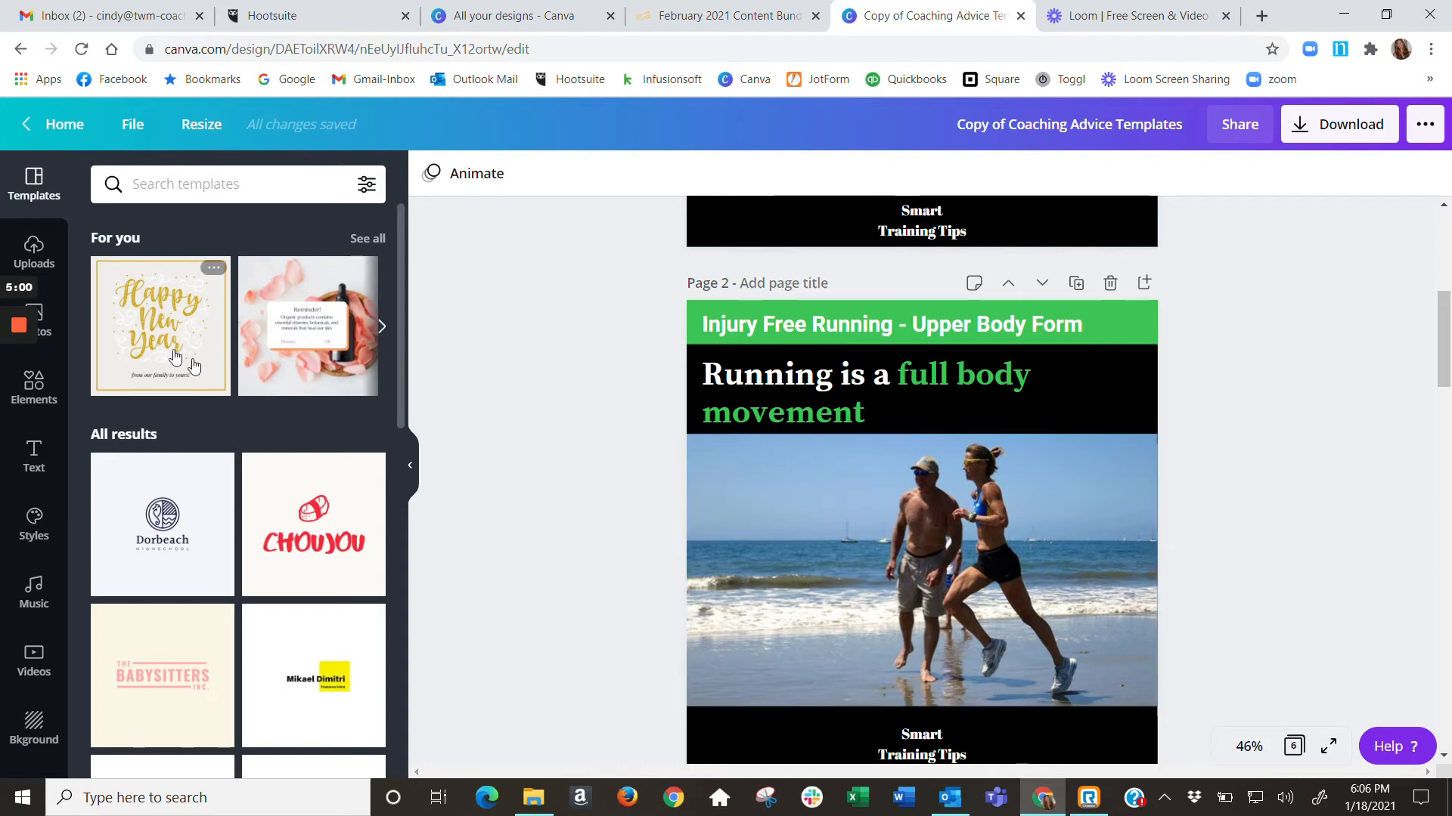
Filter the photo library to show only free photos
click(48, 342)
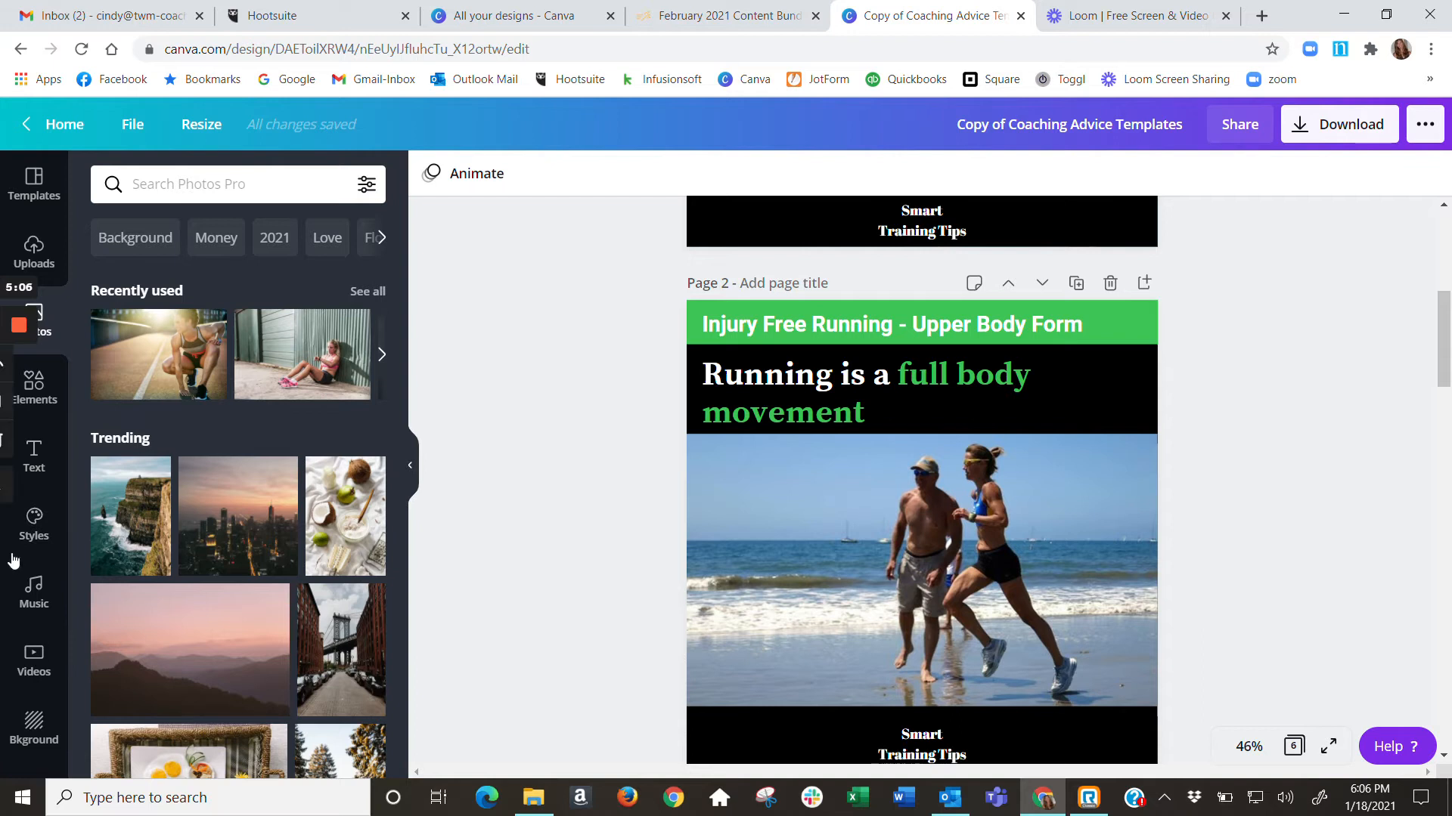
click(365, 188)
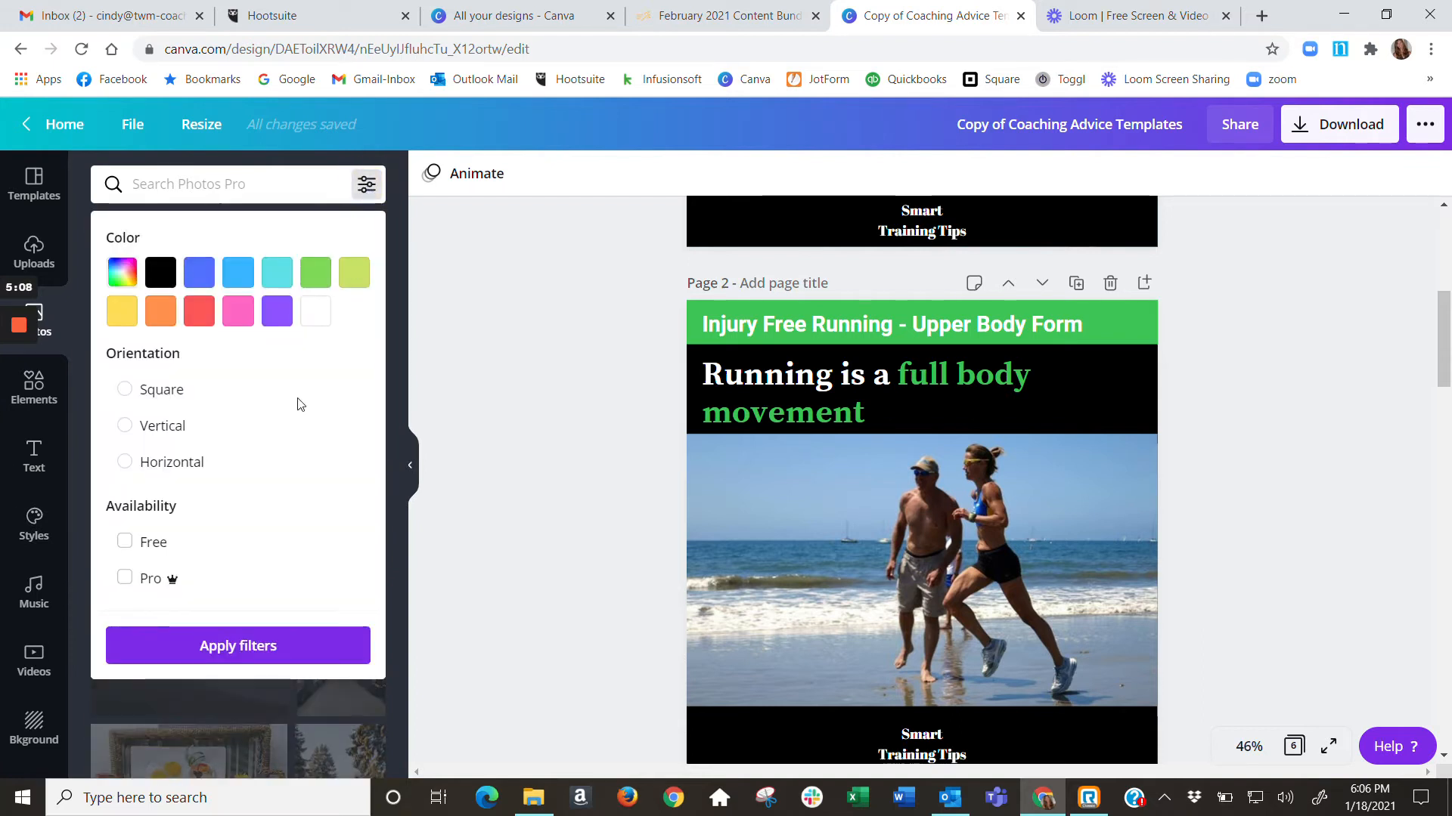
click(124, 543)
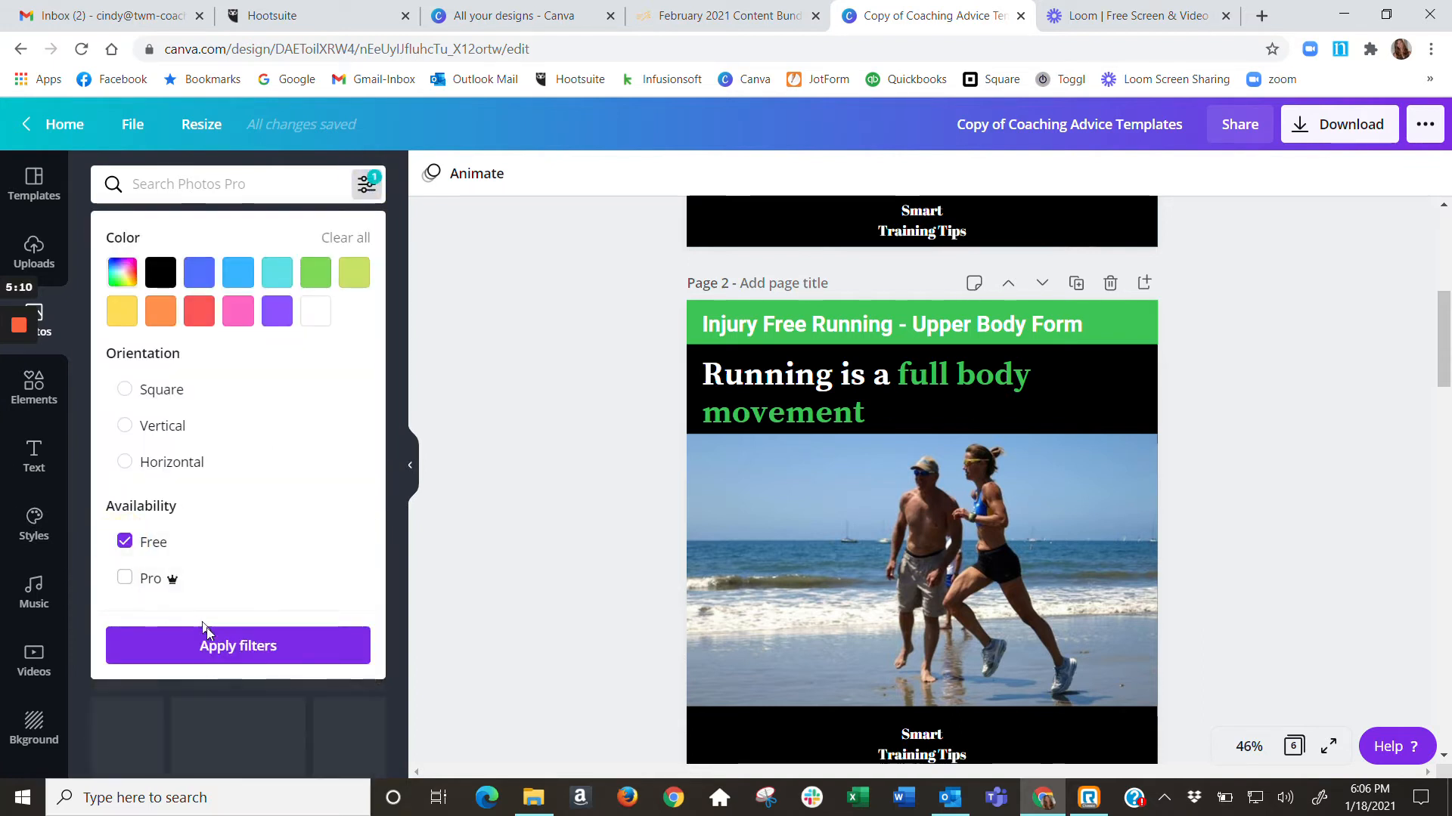
click(242, 646)
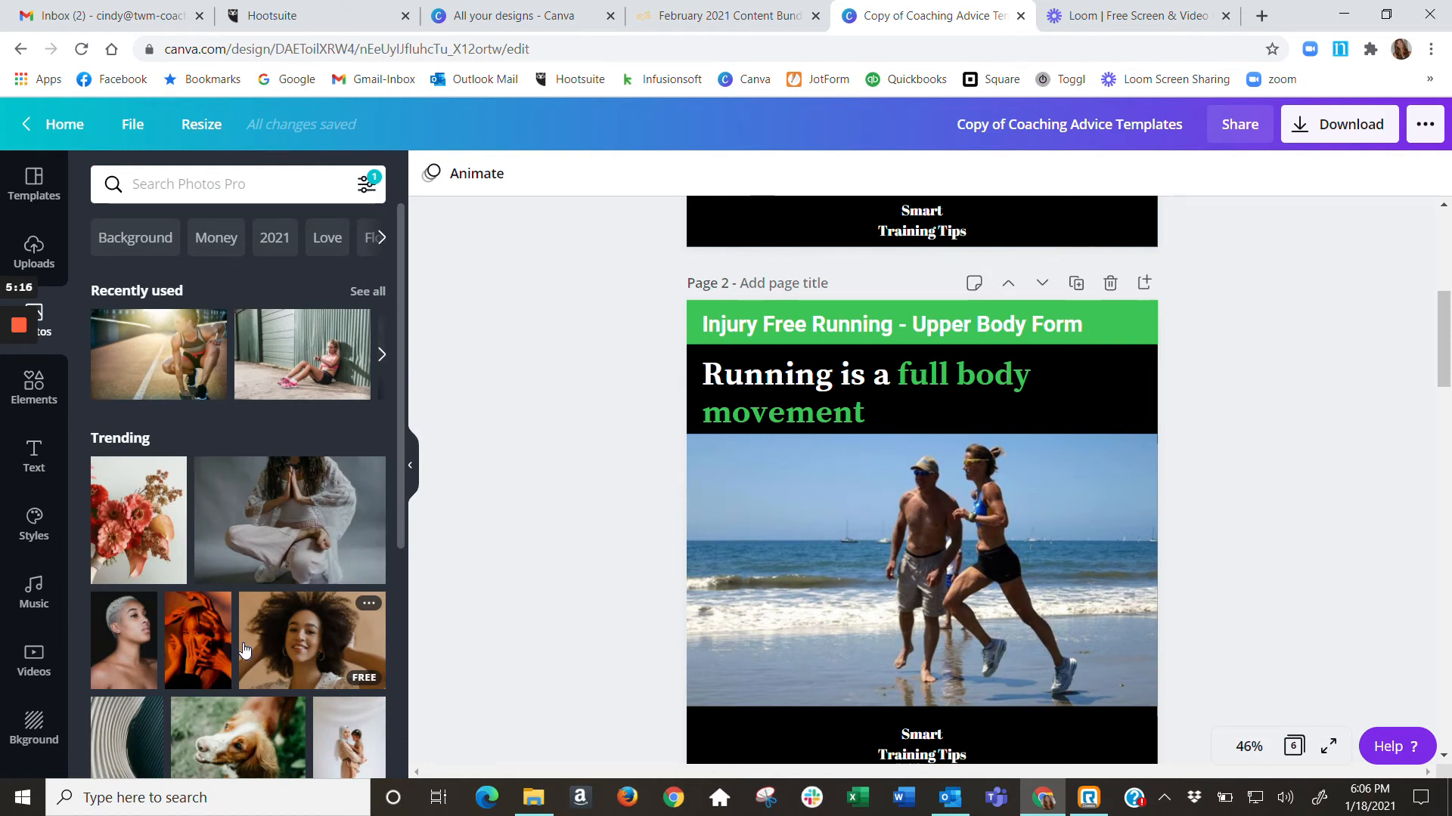
Search the photo library for "running"
click(193, 189)
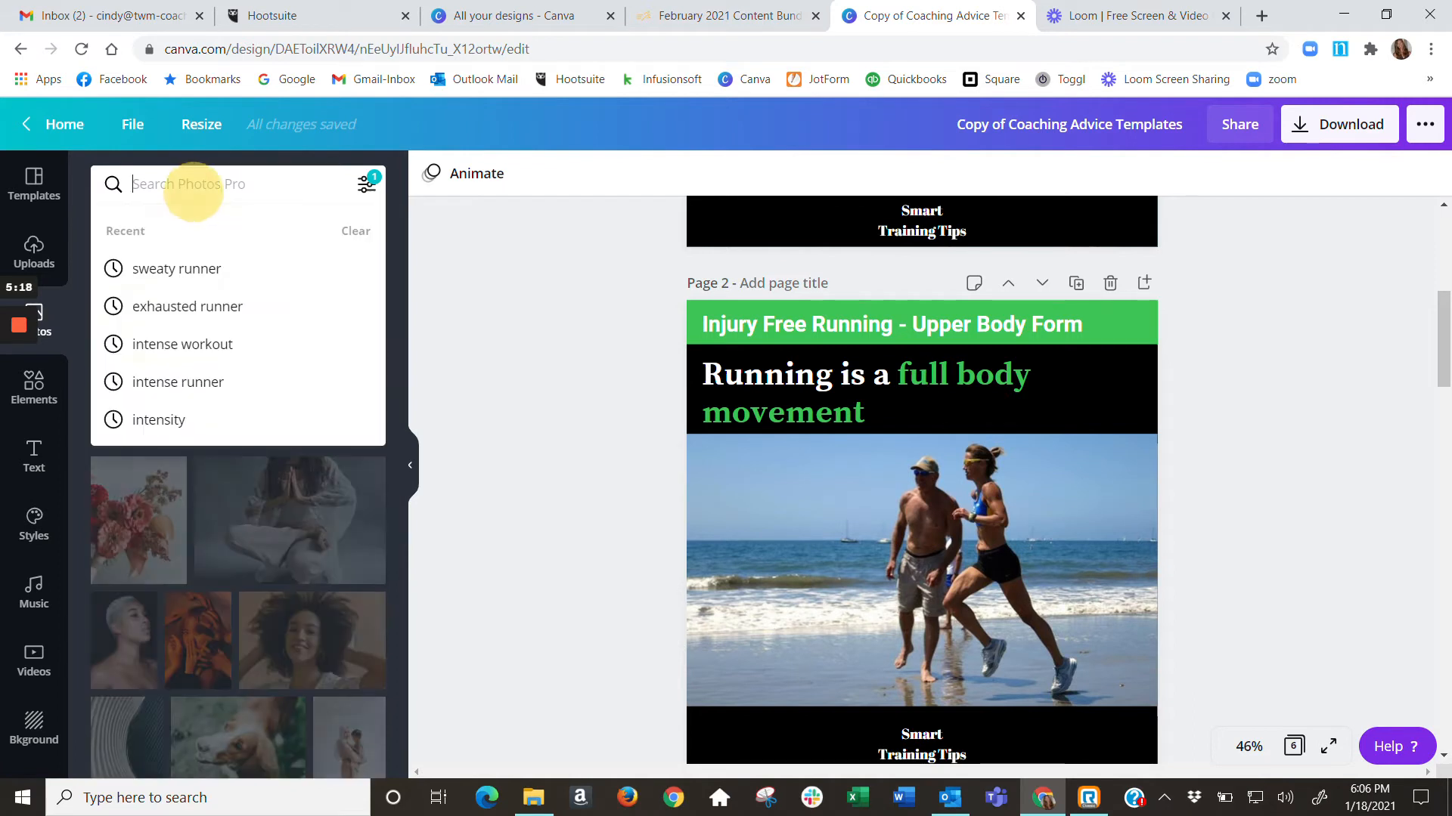
text(running)
key(Return)
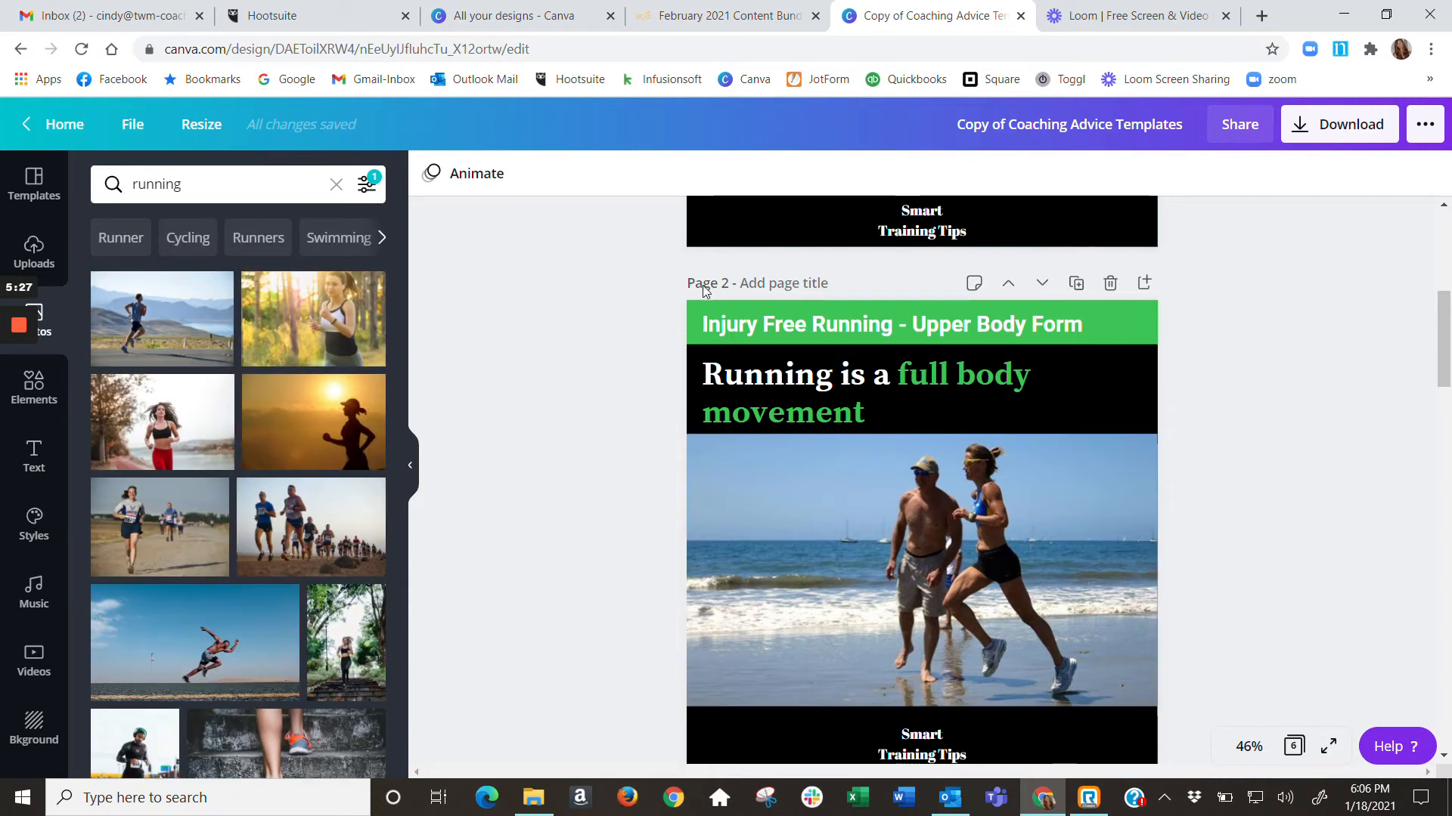
Show the uploaded images and delete the beach runners photo from the Upper Body Form graphic on page 2
click(34, 253)
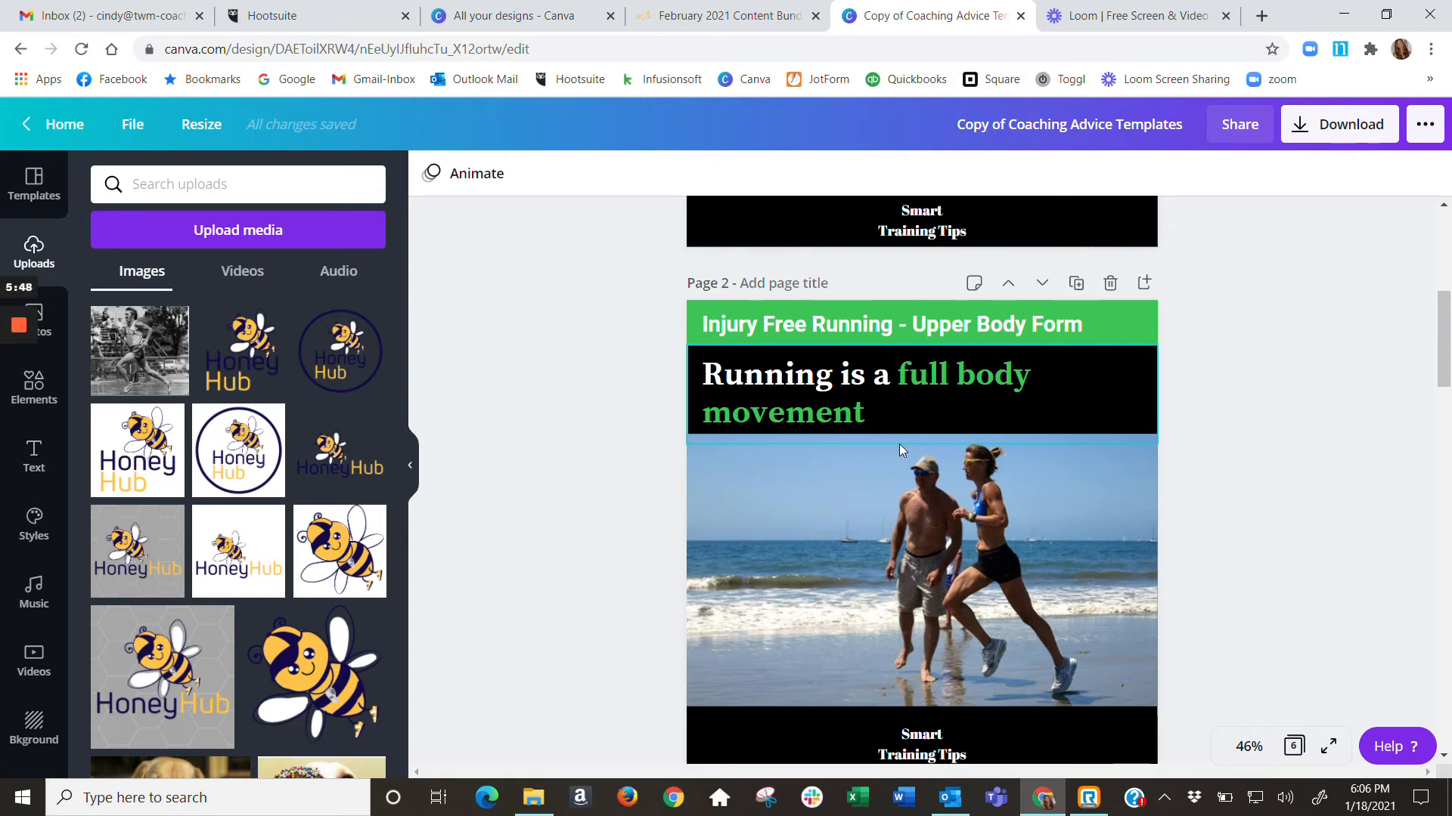
scroll(1244, 545, down, 1)
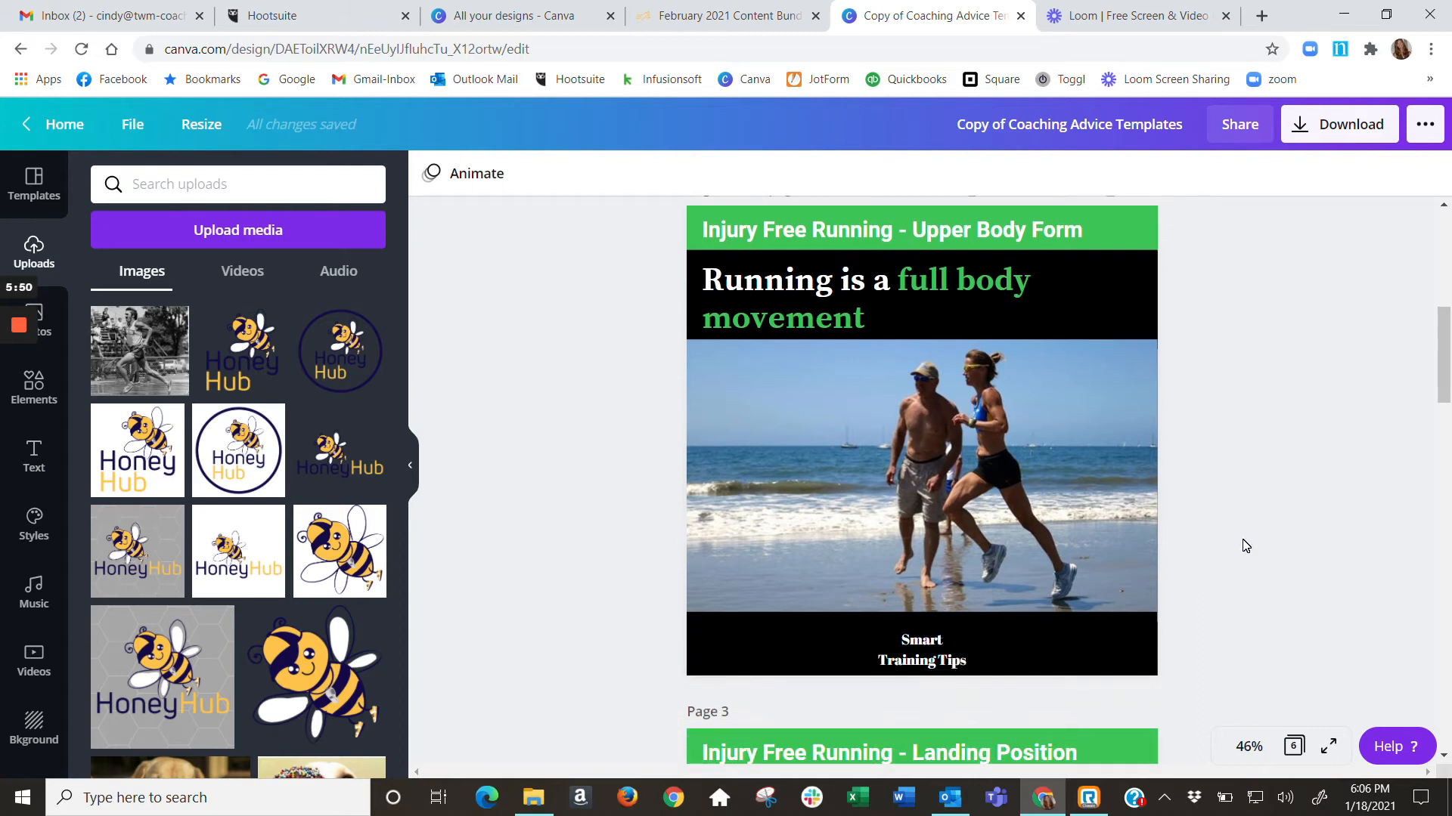
click(1046, 479)
key(Delete)
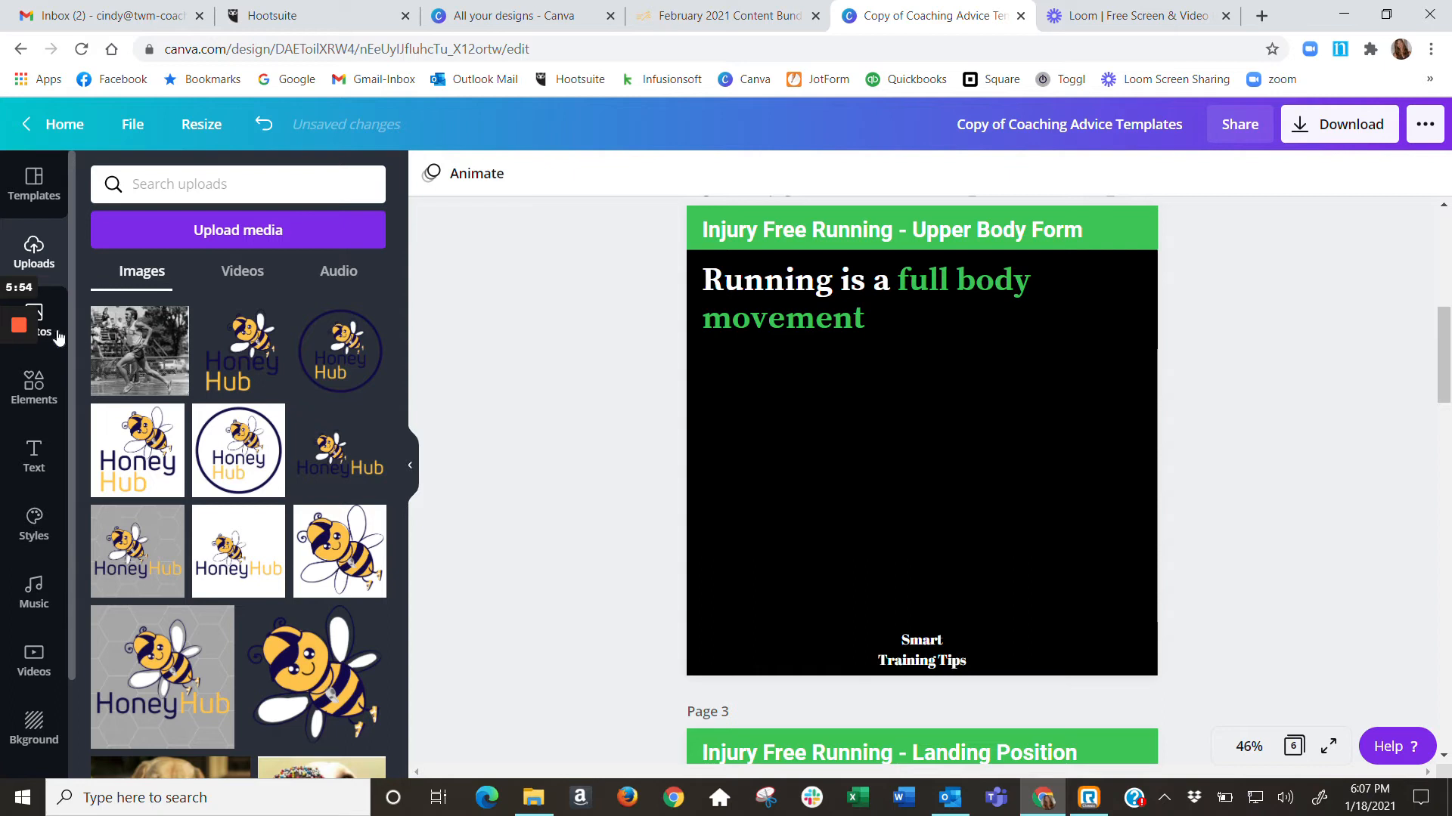
Add the uploaded group wall-sit photo to page 2 and fit it across the full width between the heading and footer text
scroll(237, 369, down, 5)
scroll(238, 369, down, 1)
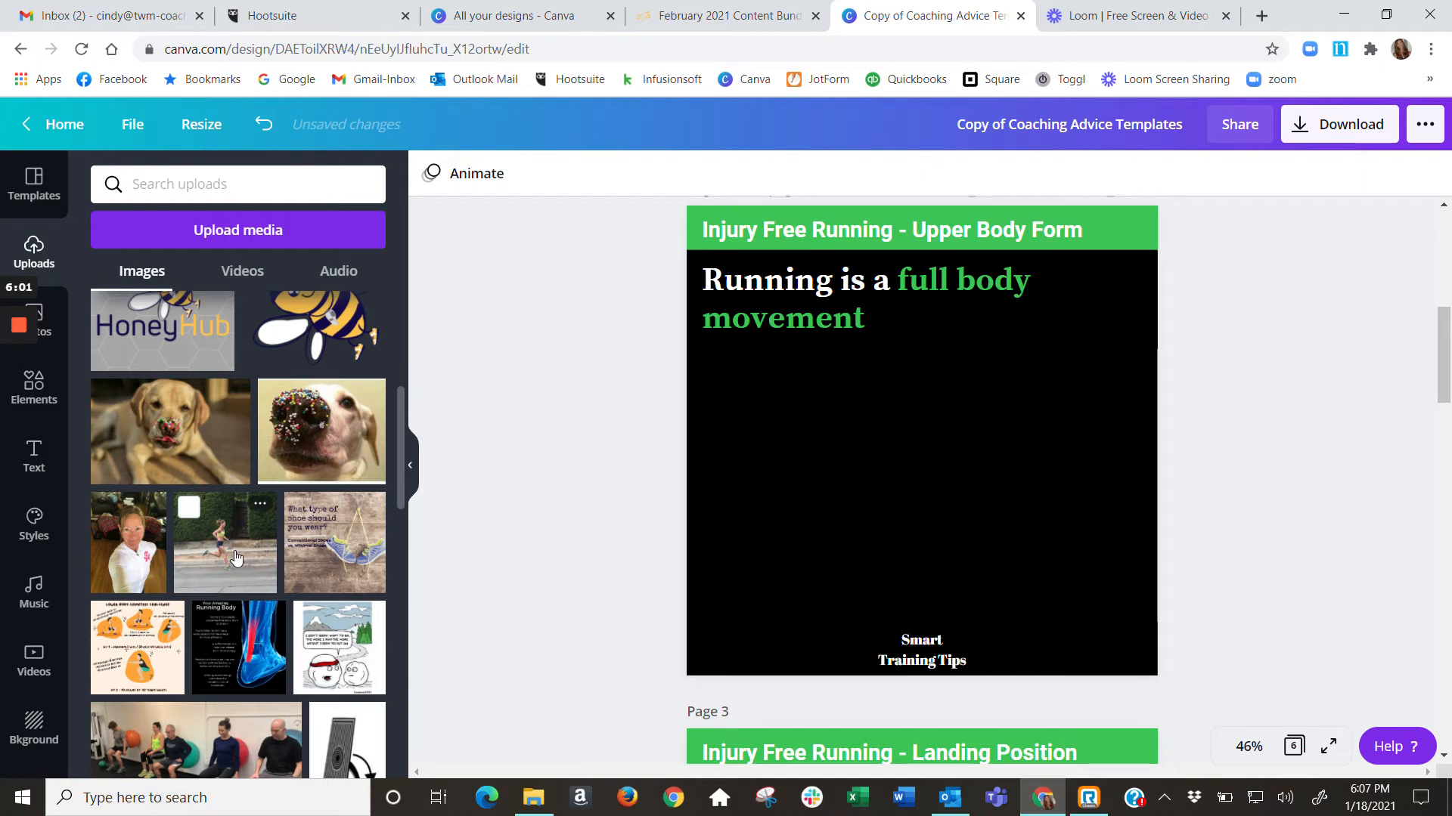
scroll(240, 568, down, 3)
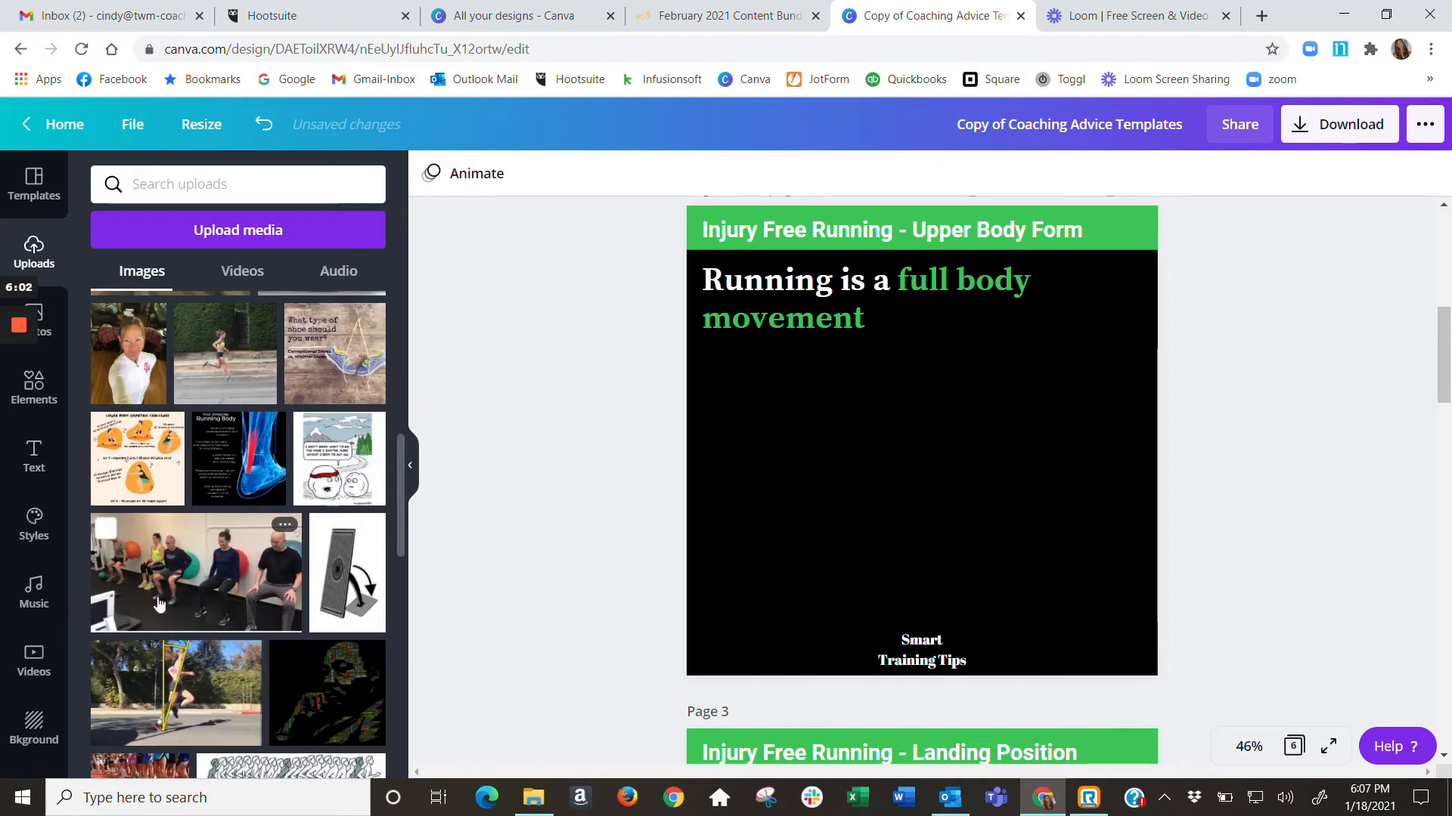
click(209, 568)
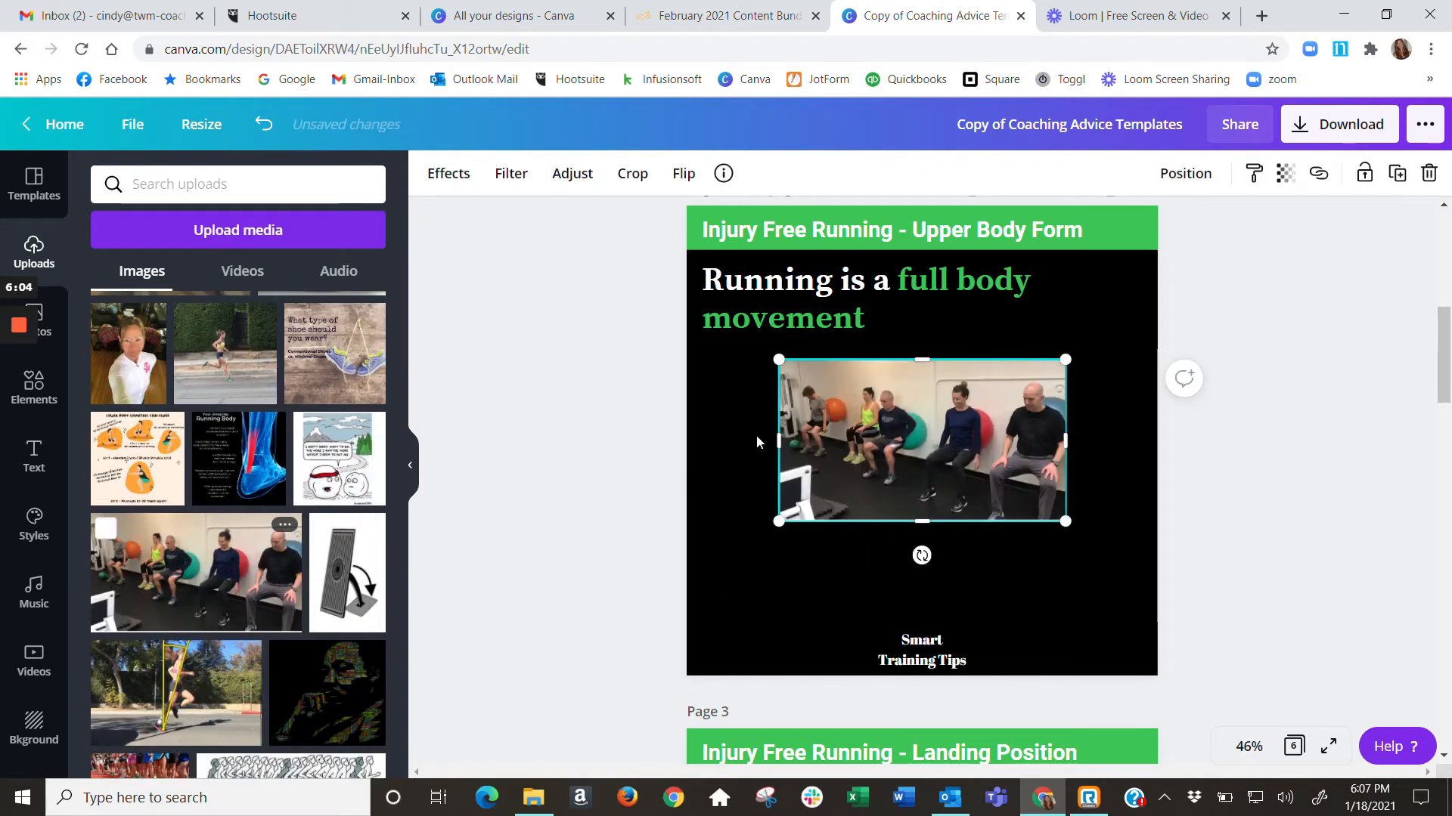
drag(833, 423, 742, 432)
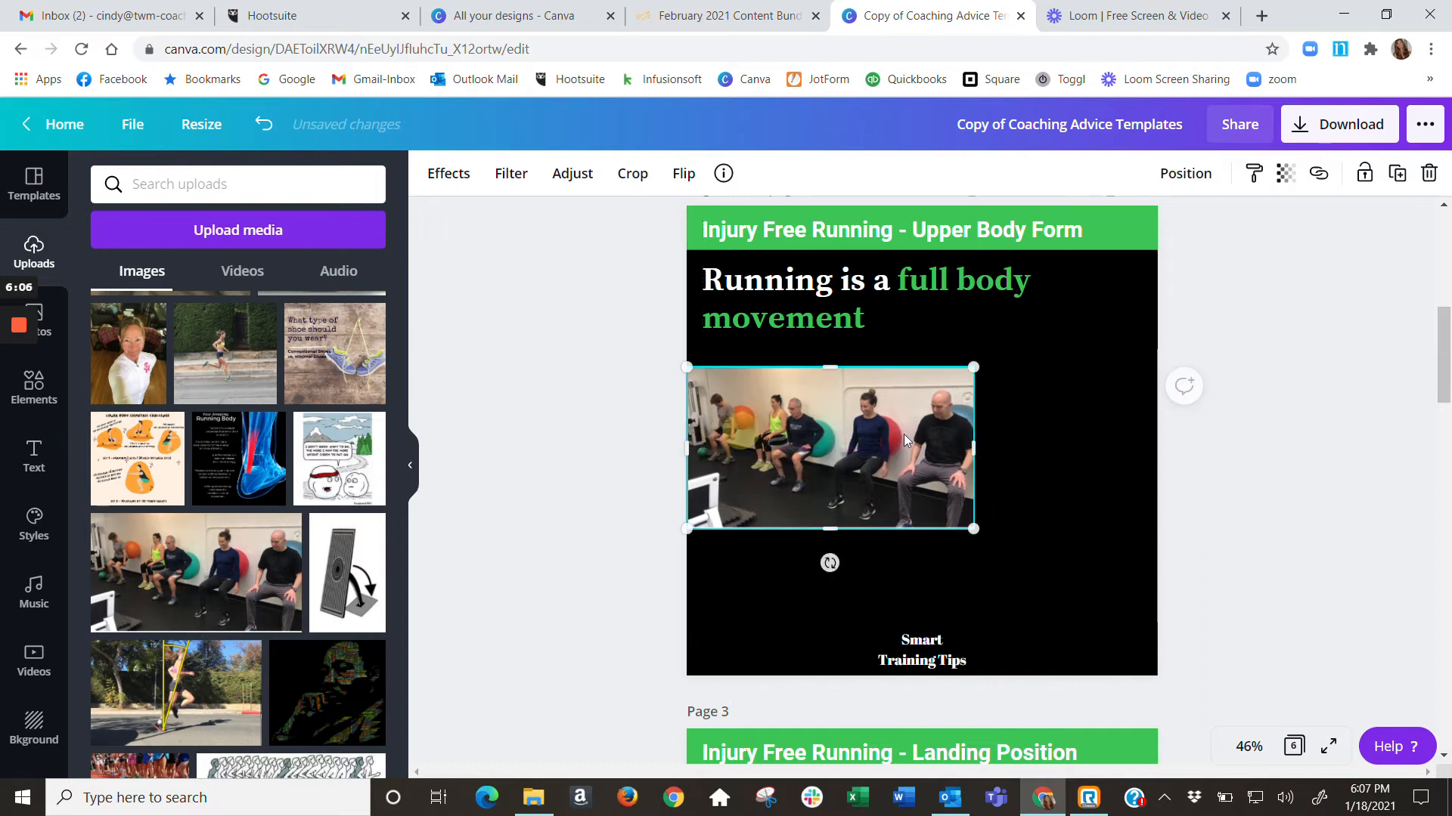
drag(972, 526, 1194, 561)
drag(1055, 528, 1054, 510)
click(1244, 451)
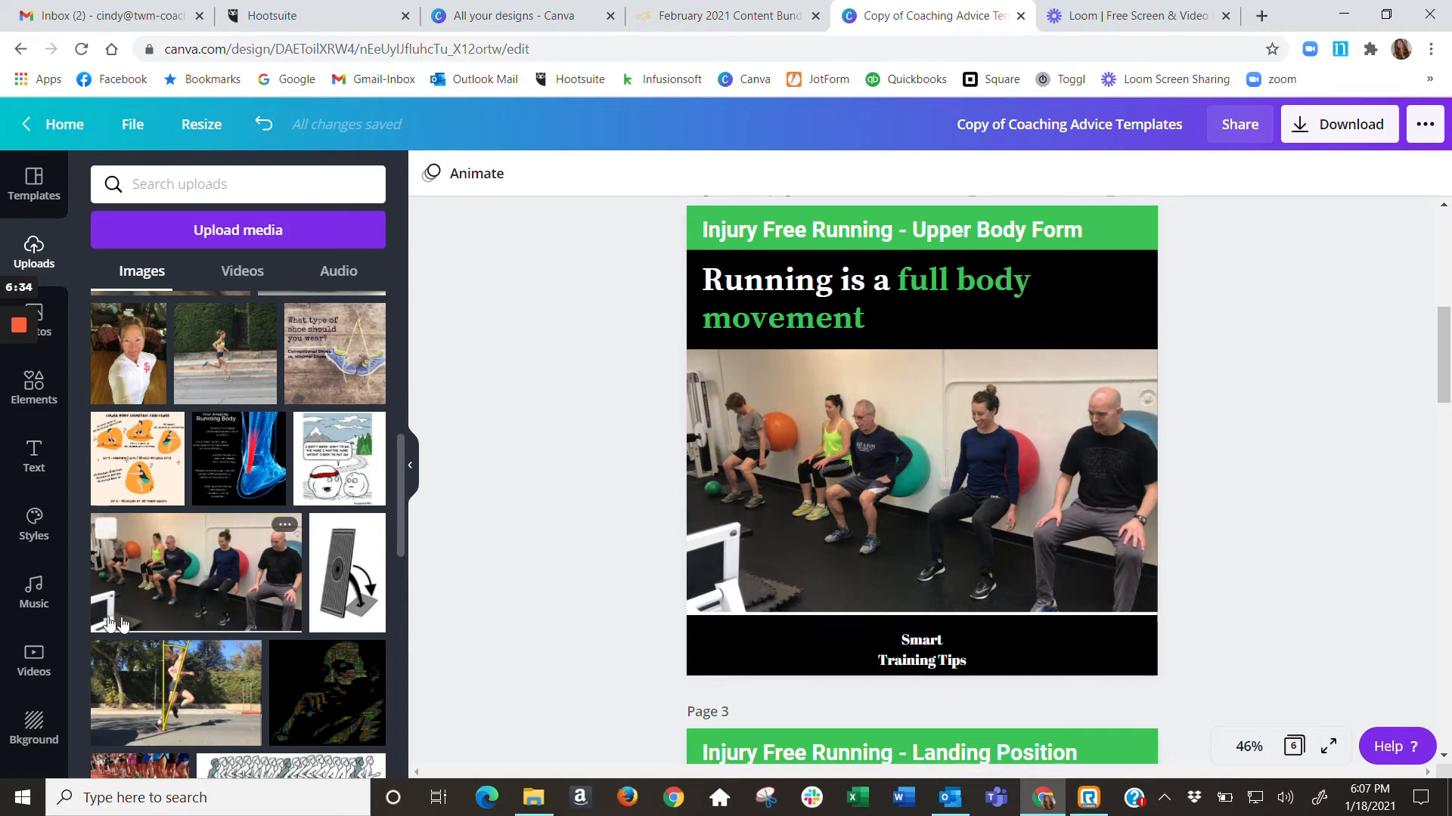
Open the Logos folder and browse its stored images for the Wellness Movement coaching logo
scroll(34, 605, down, 2)
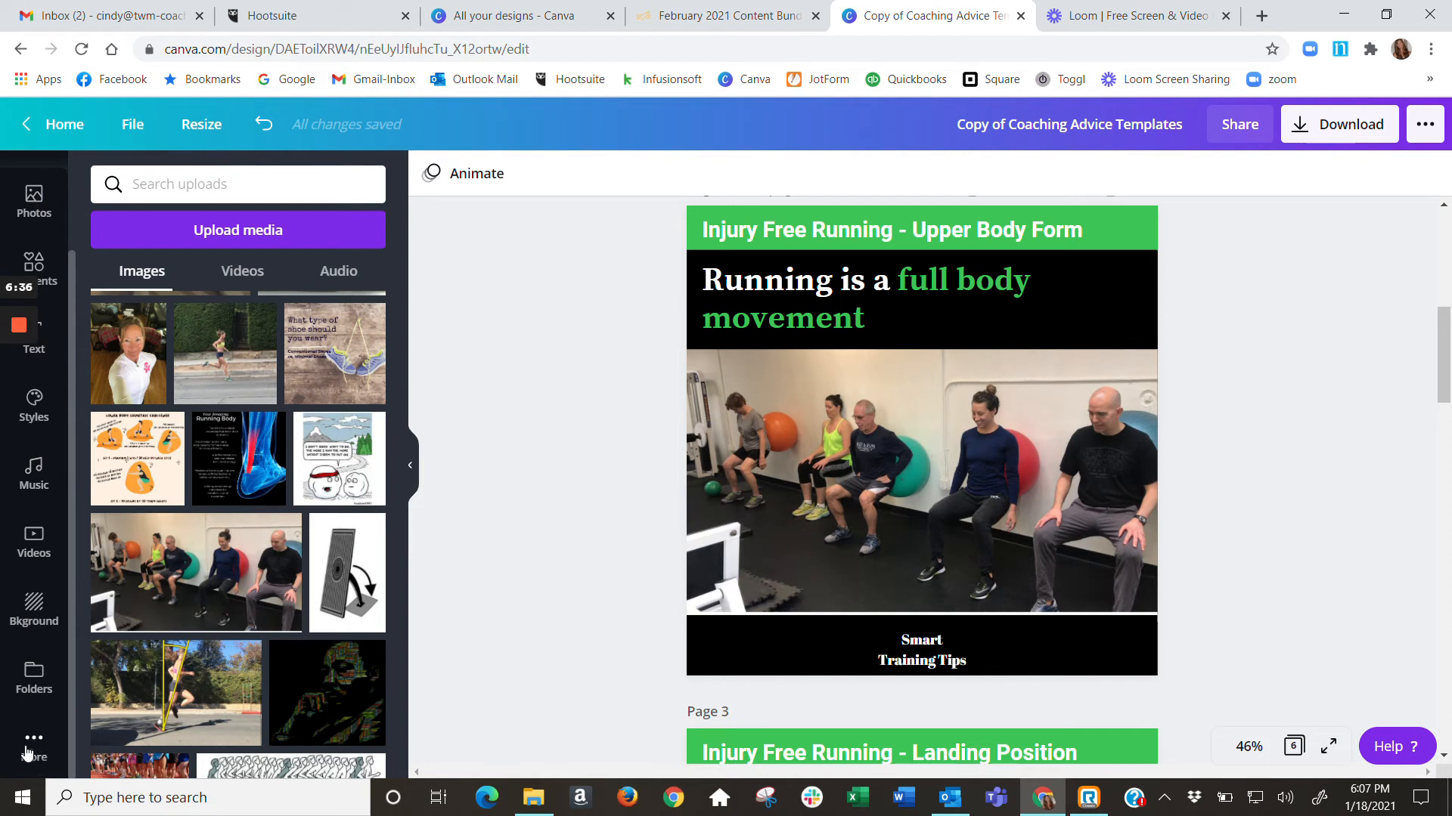
click(33, 700)
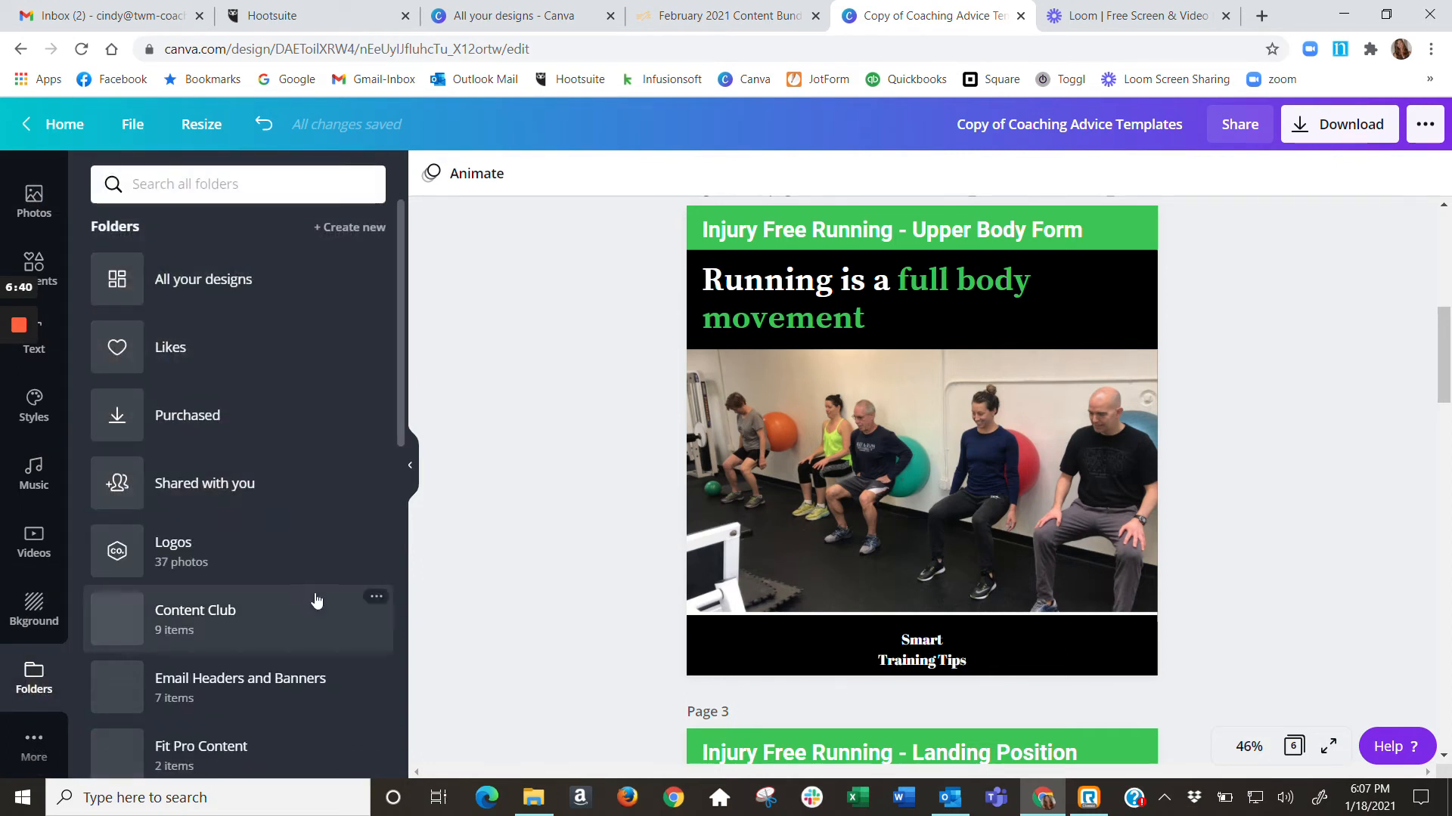
click(174, 554)
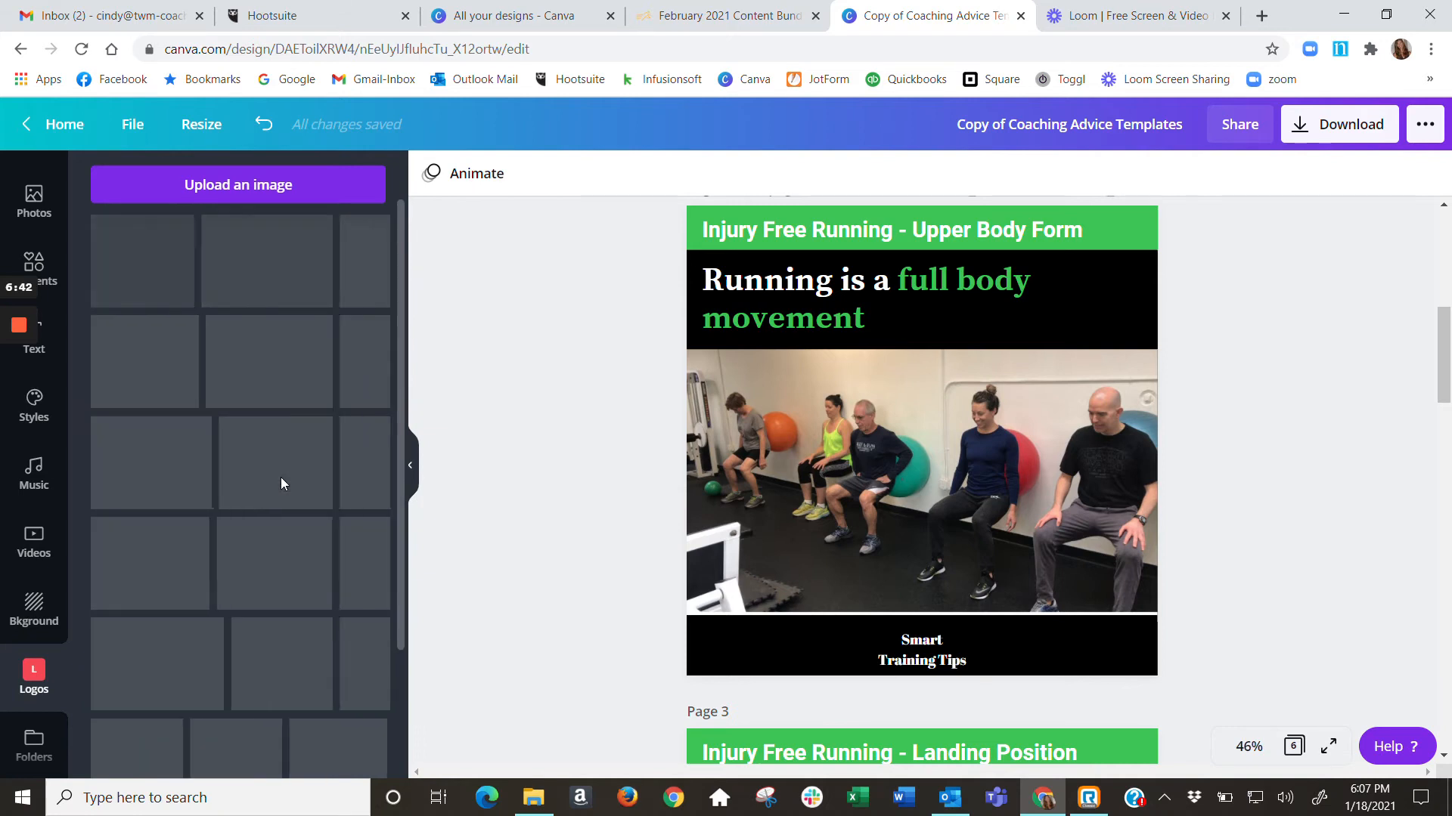
scroll(279, 480, down, 2)
scroll(279, 479, up, 2)
scroll(278, 479, down, 1)
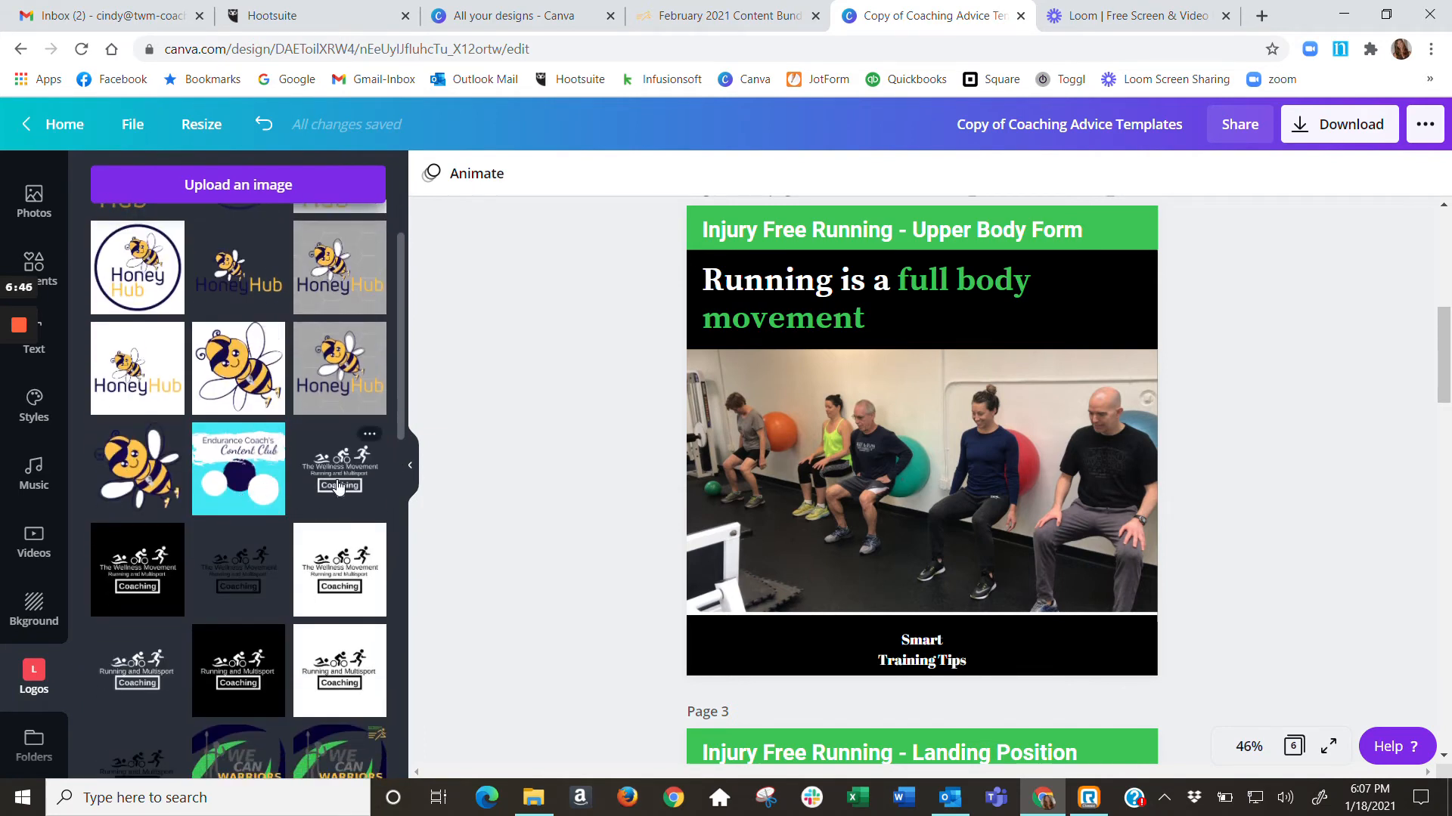
Add the white Wellness Movement Coaching logo to page 2, shrink it and place it in the black footer beside "Smart Training Tips"
click(338, 487)
drag(1092, 272, 895, 489)
drag(864, 509, 829, 534)
drag(787, 604, 789, 659)
click(1035, 652)
click(1043, 658)
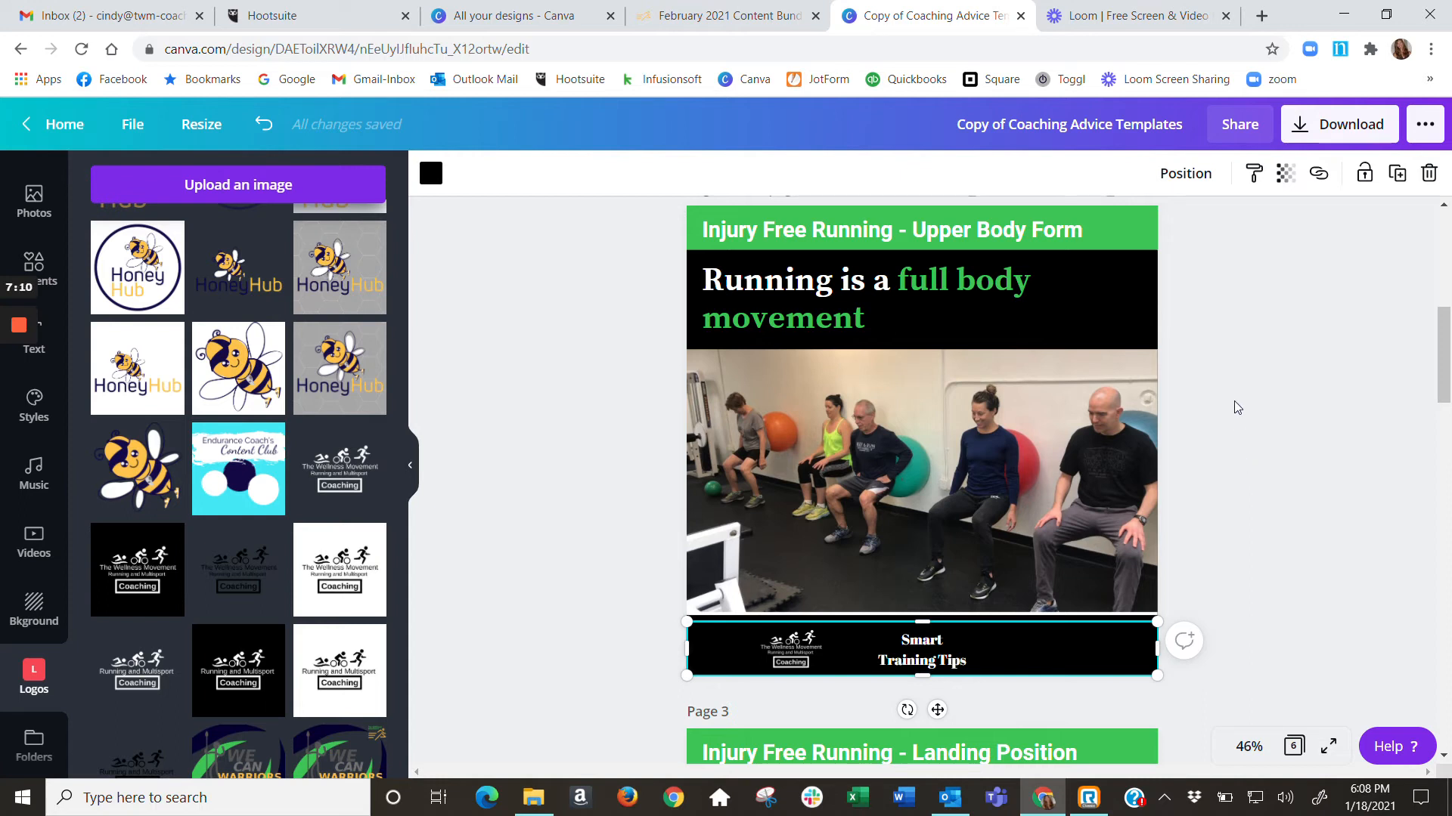
Recolor the "Injury Free Running - Upper Body Form" header bar with the reddish-brown photo color
click(1122, 232)
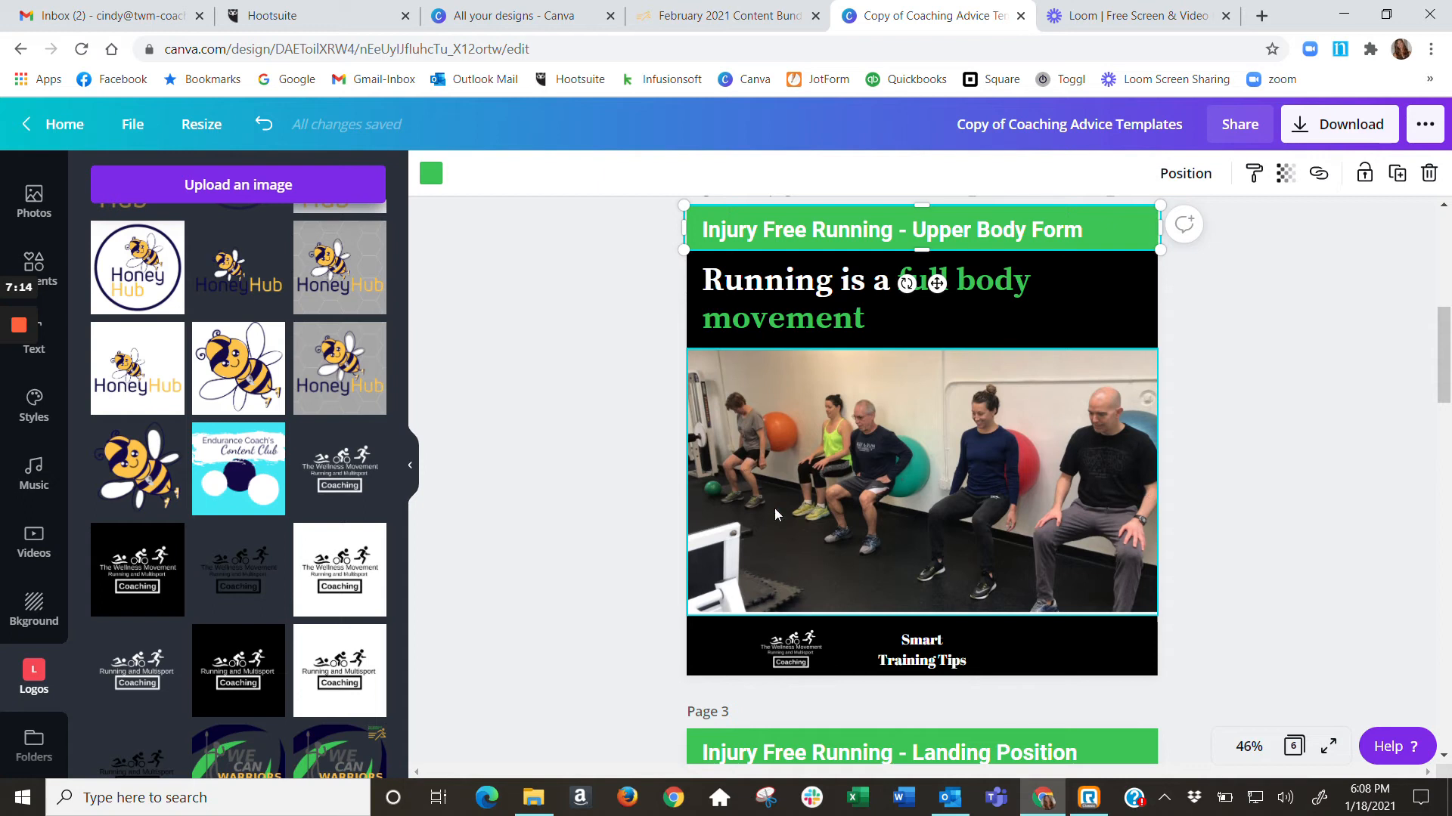
click(430, 182)
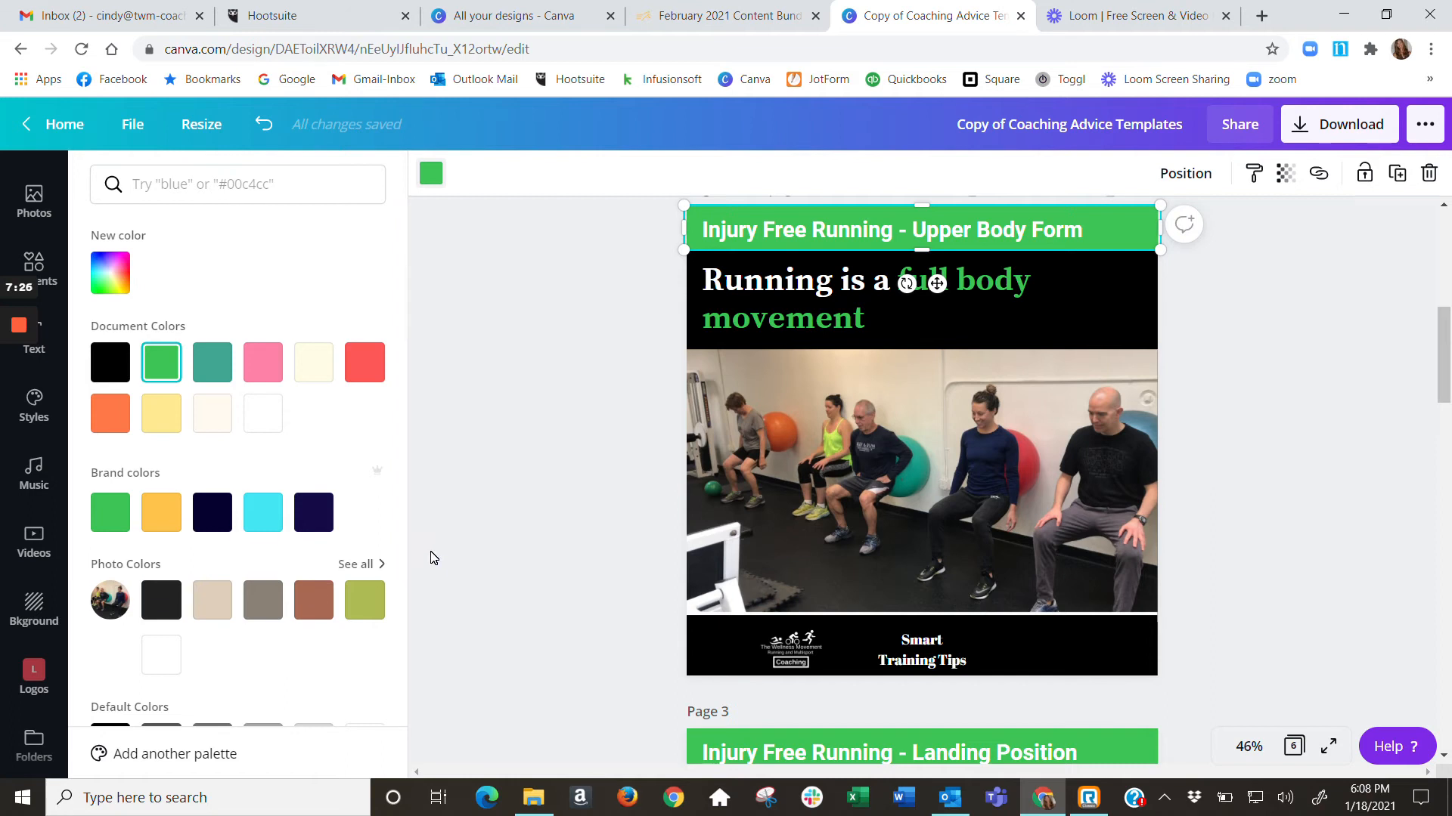
click(312, 604)
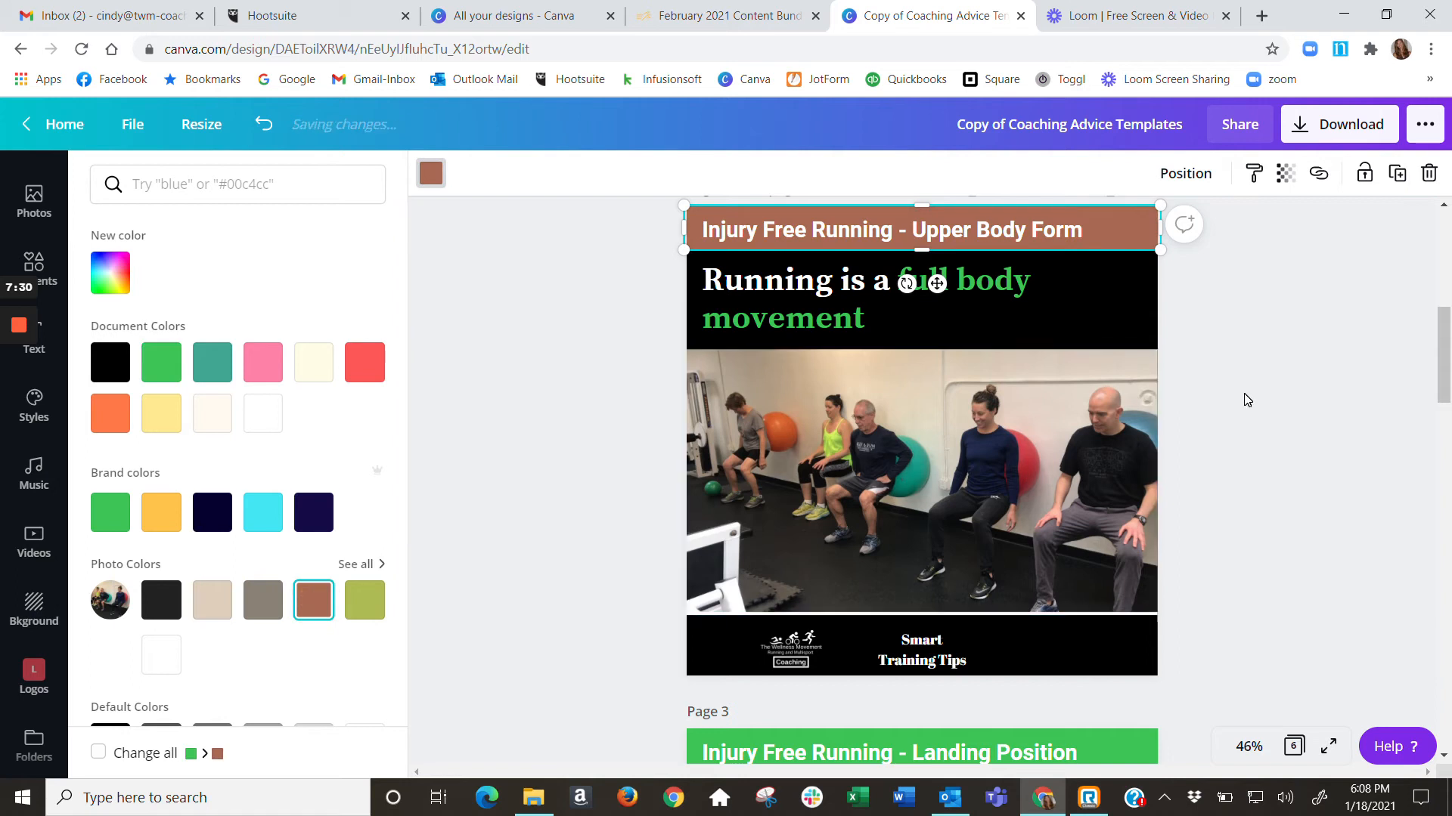
click(1222, 339)
click(1119, 235)
click(1101, 311)
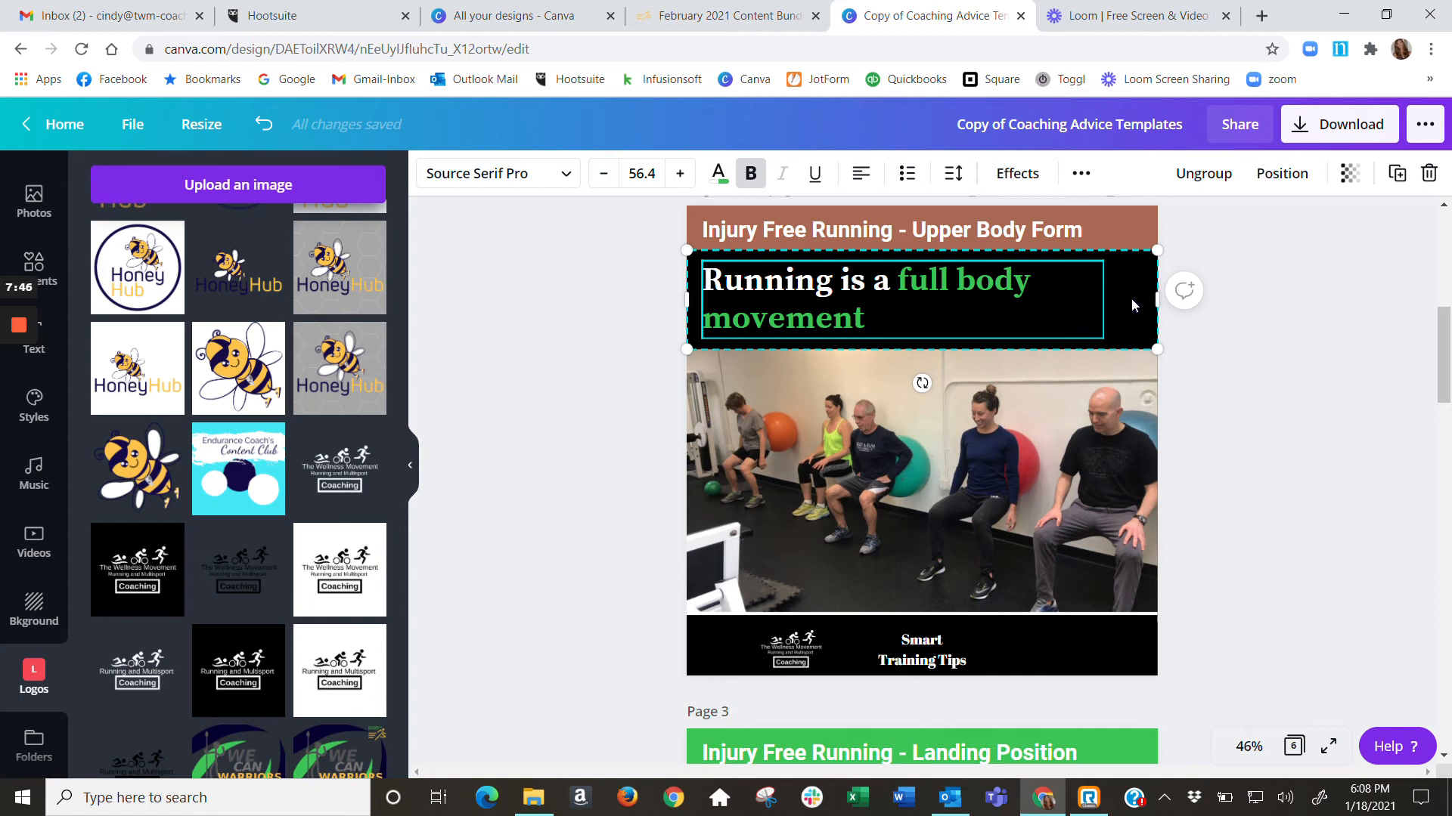
click(1227, 436)
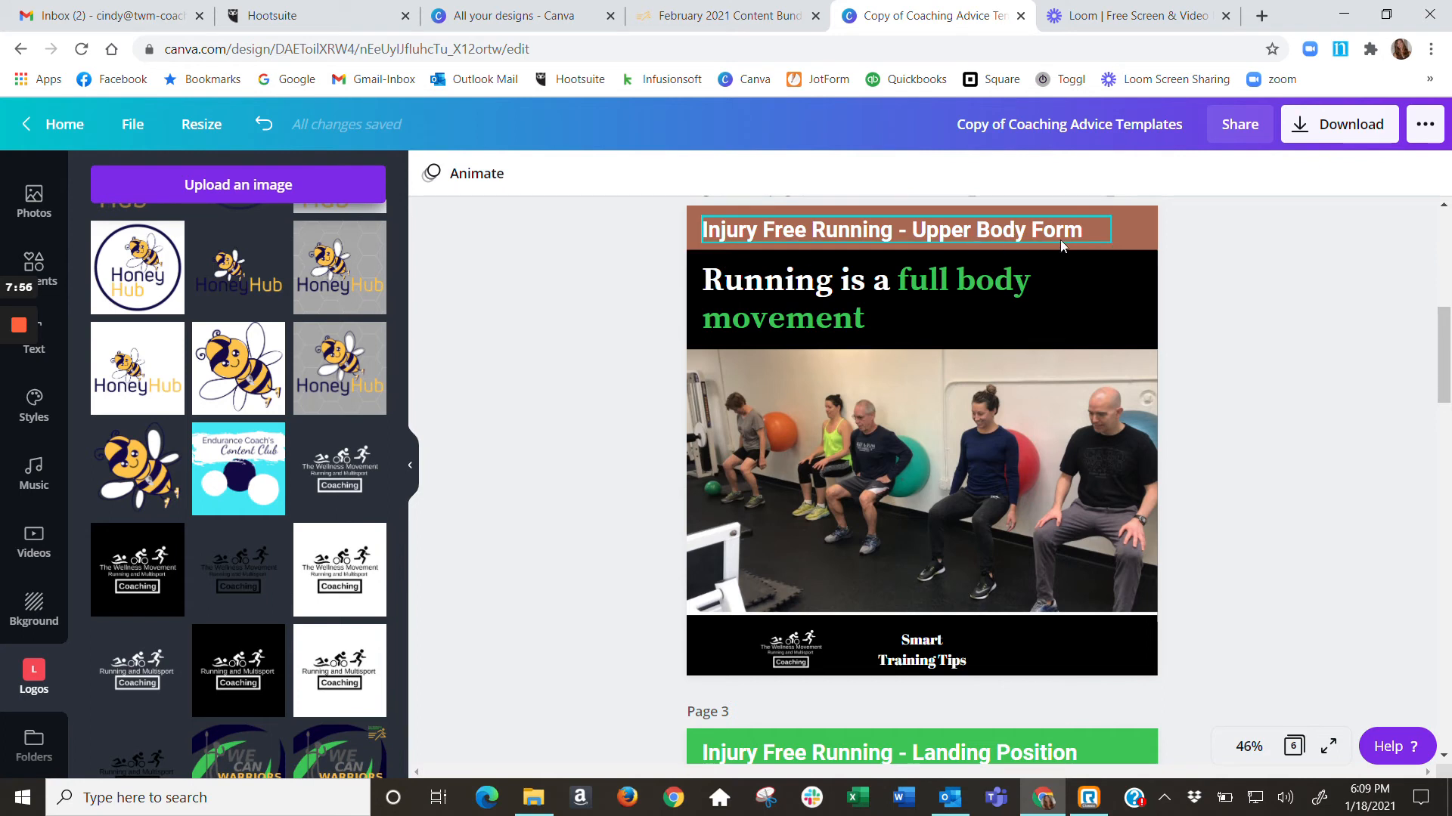
click(1134, 233)
click(431, 174)
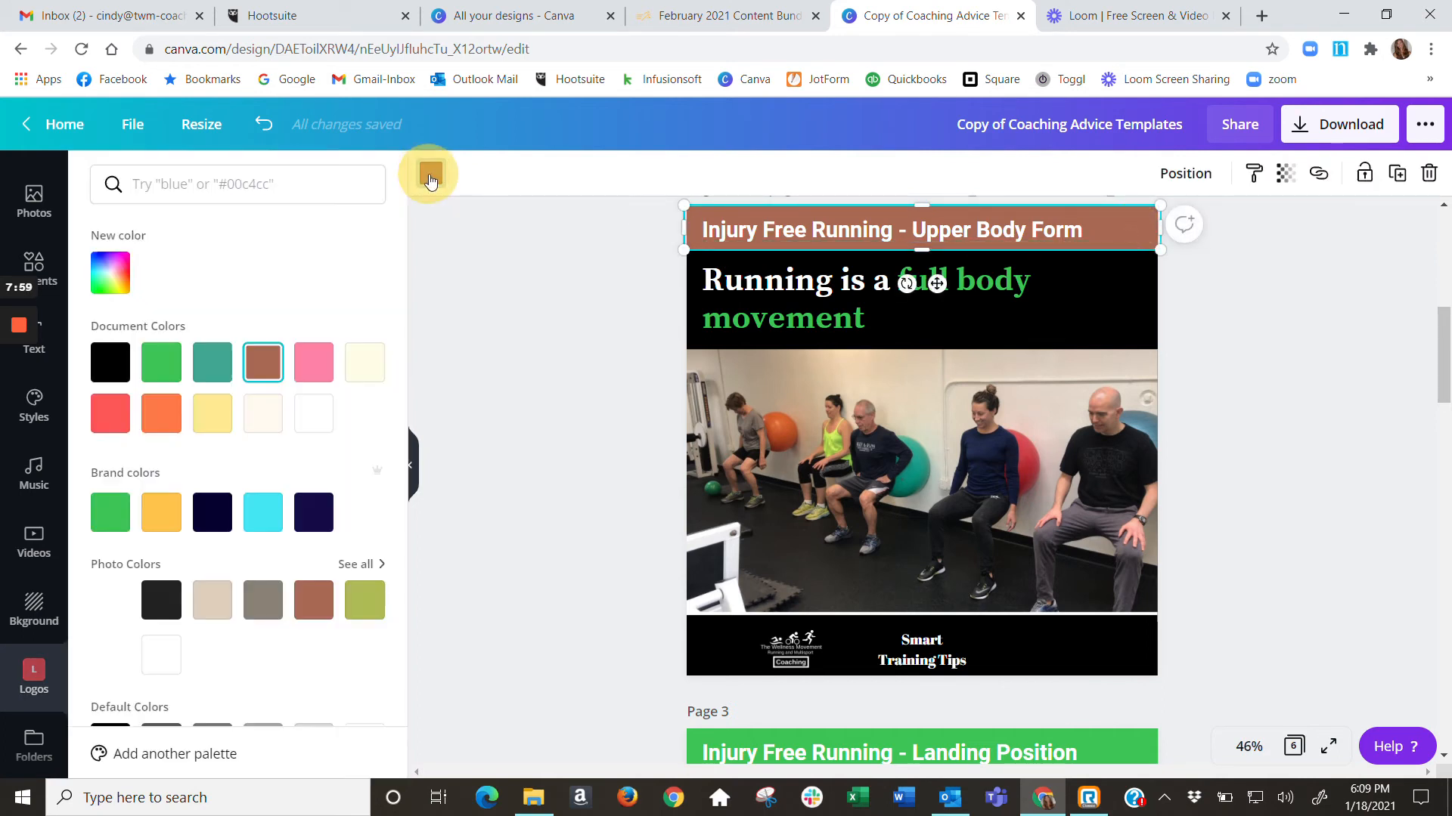
Recolor the heading words "full body movement" on page 2 with the reddish-brown photo color
click(994, 288)
drag(898, 281, 873, 316)
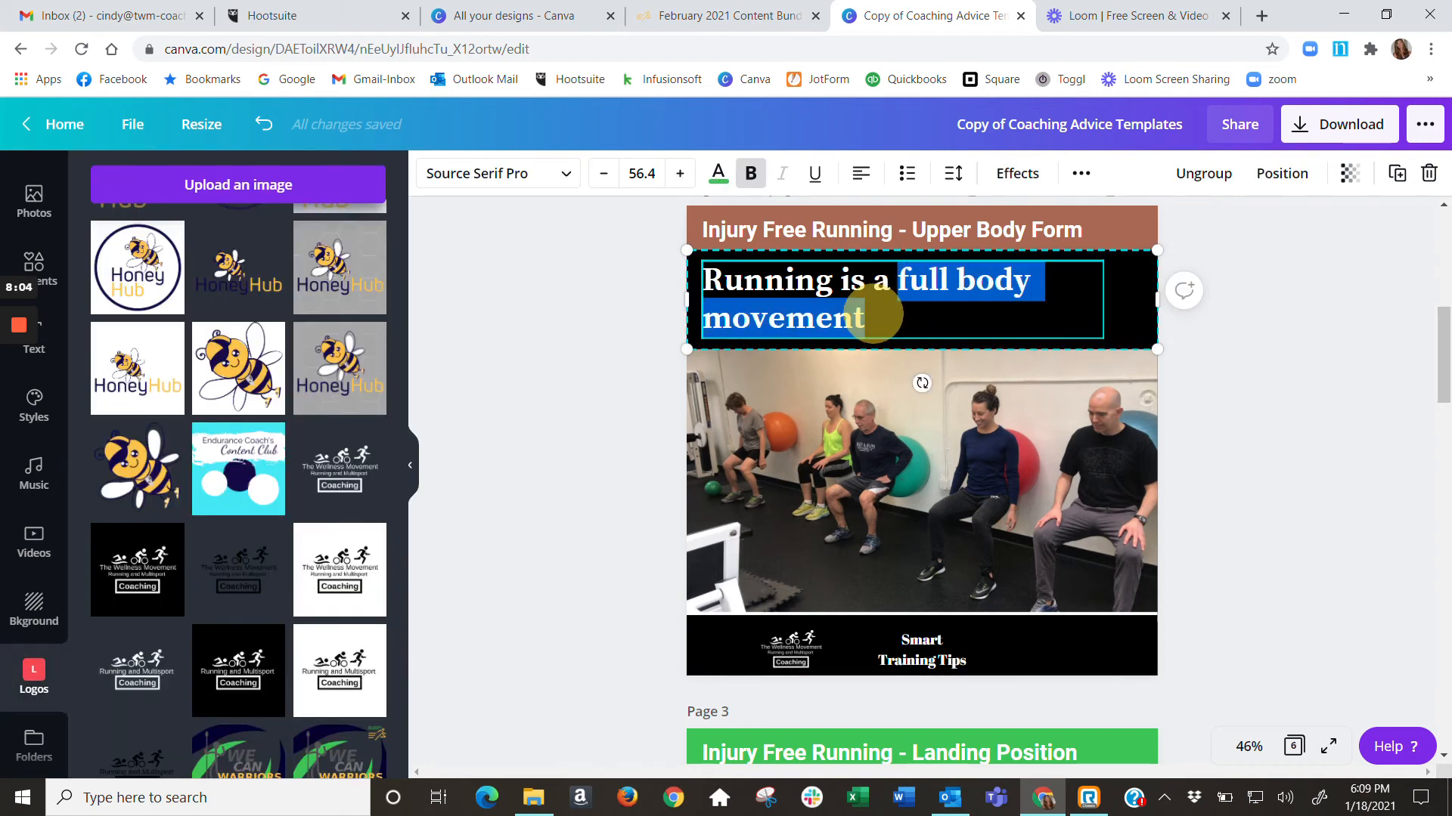
click(718, 174)
click(313, 600)
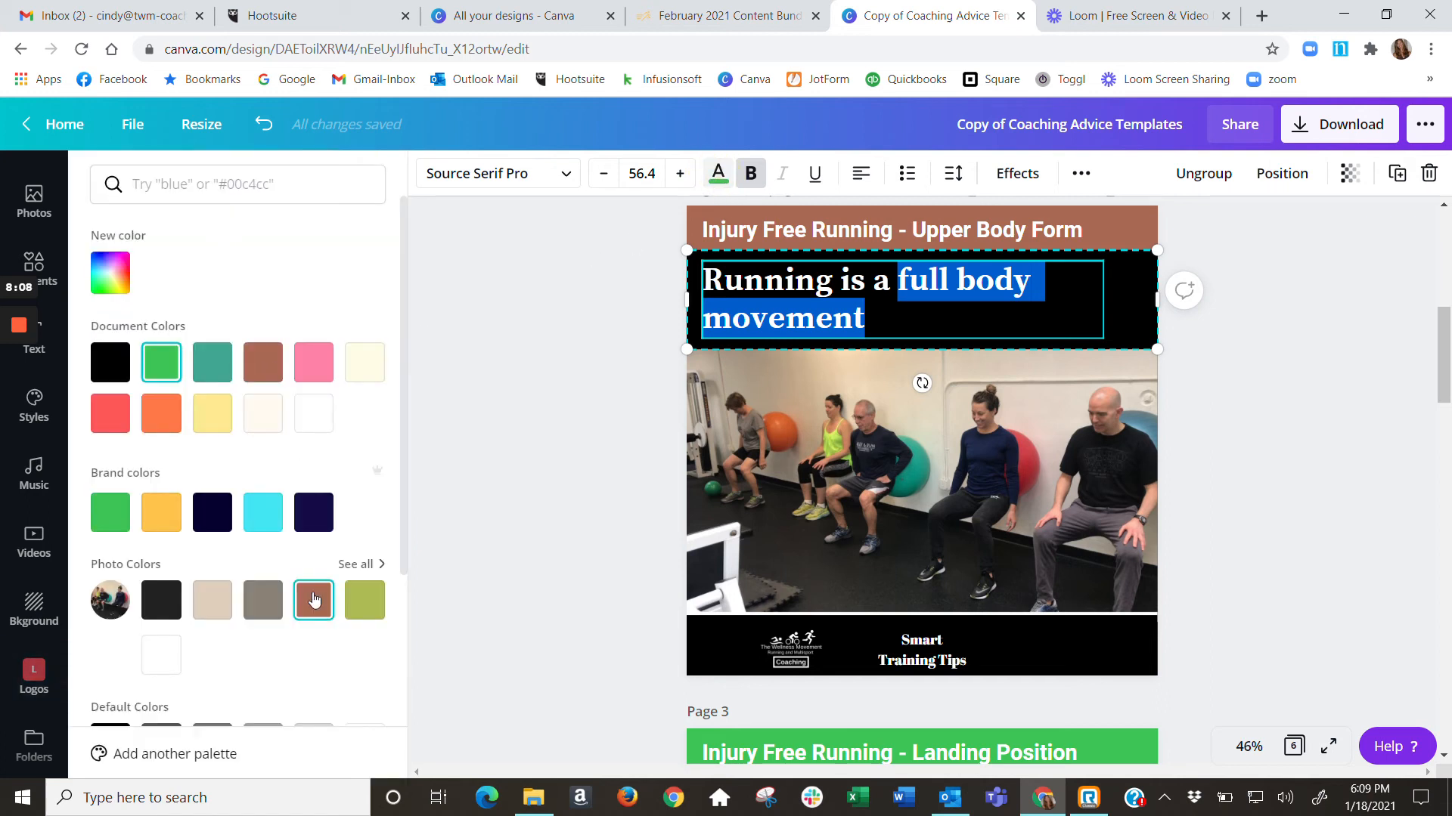
click(1254, 388)
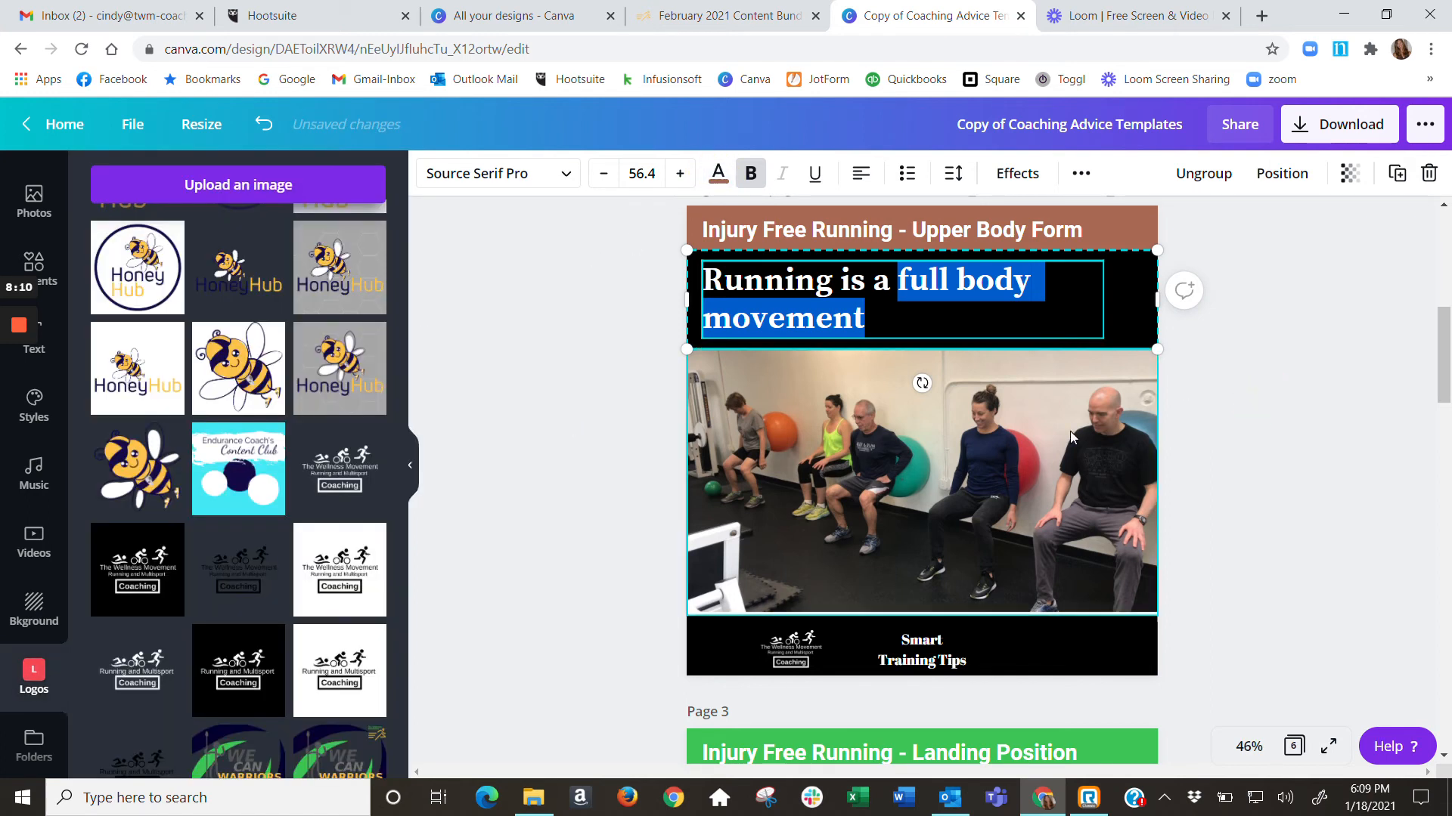
click(1047, 432)
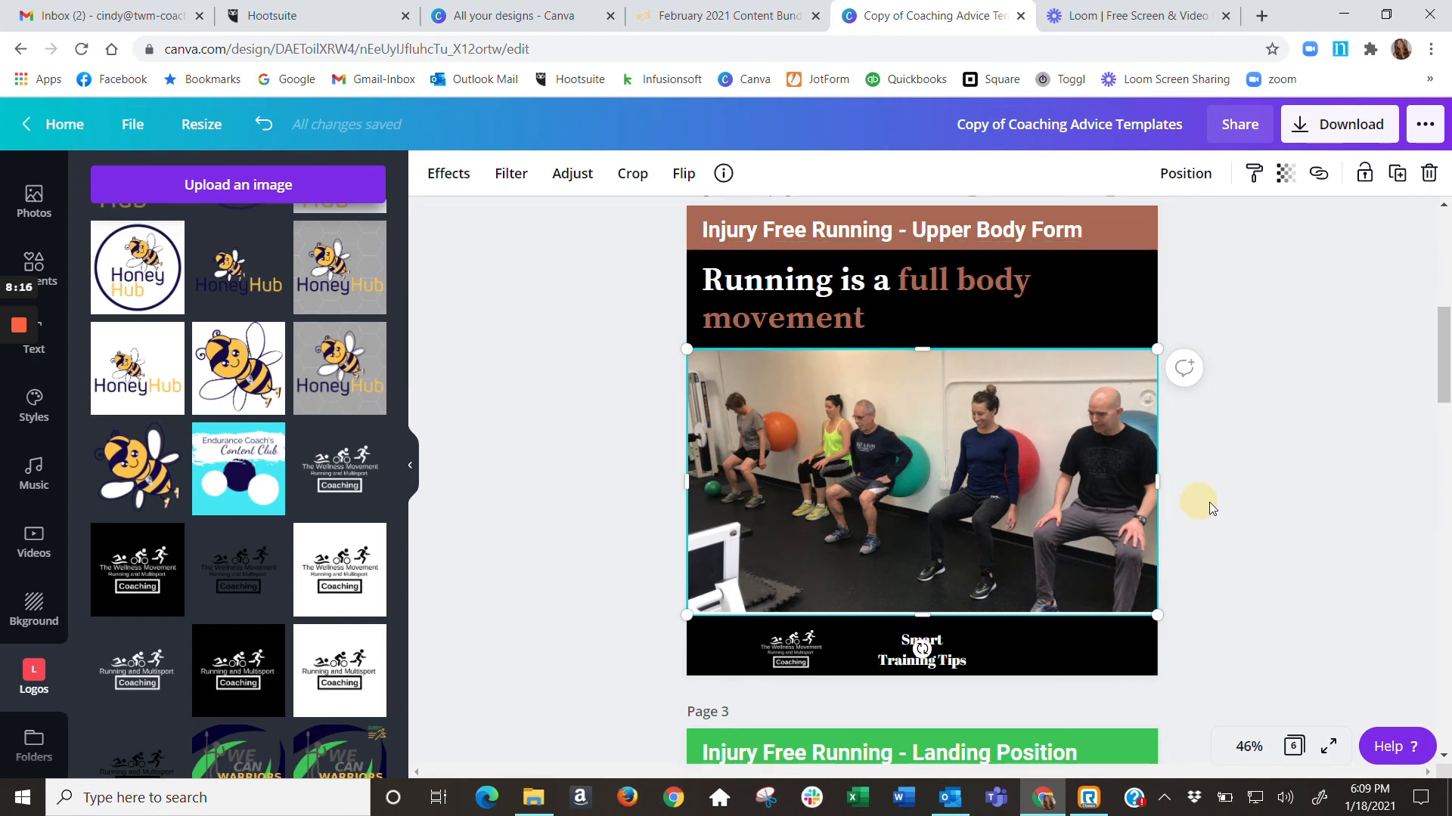
Review the customized page 2 graphic and look through the Landing Position and Form Matters templates on pages 3 and 4
scroll(1231, 423, down, 4)
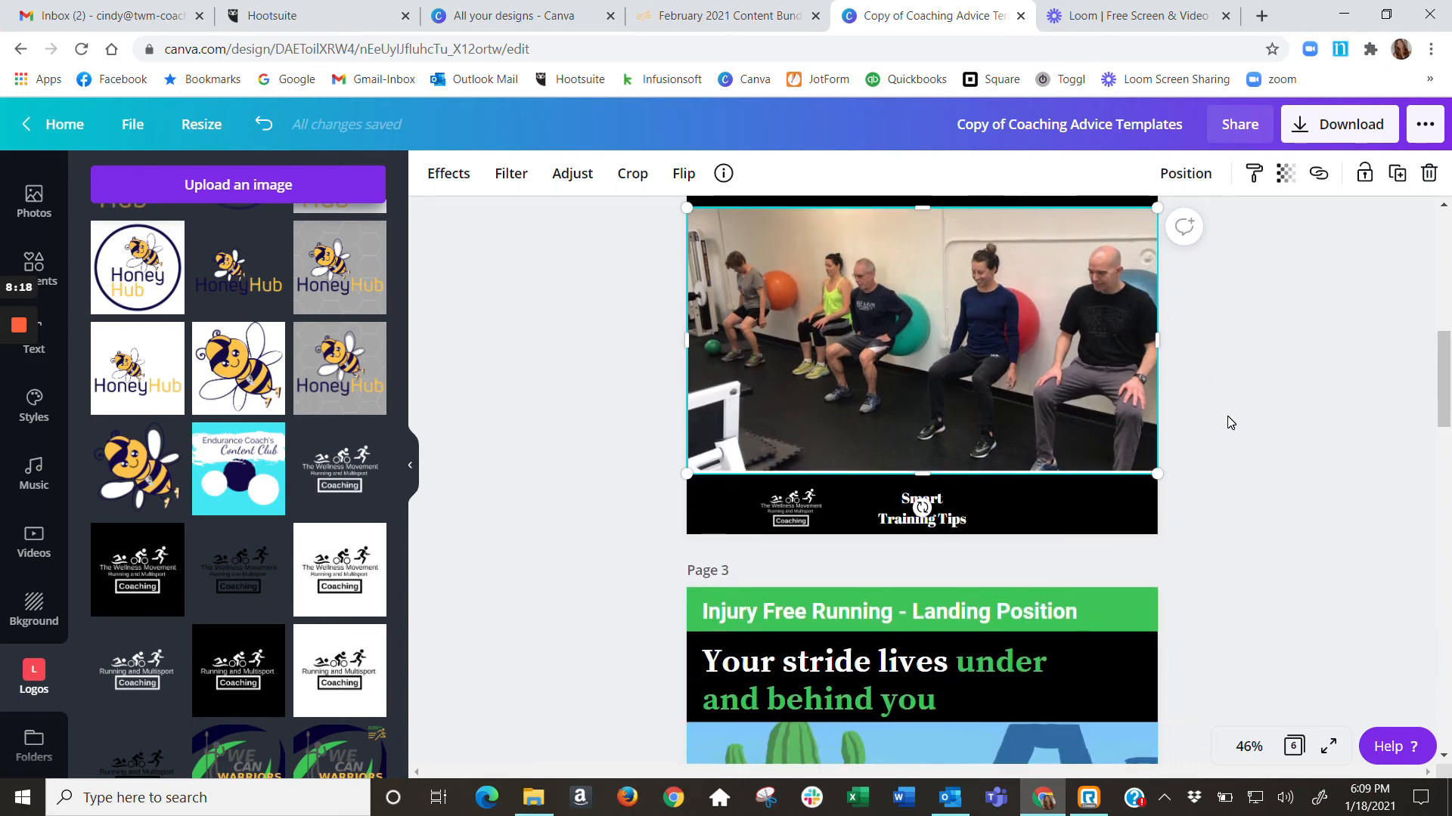
scroll(1231, 423, up, 4)
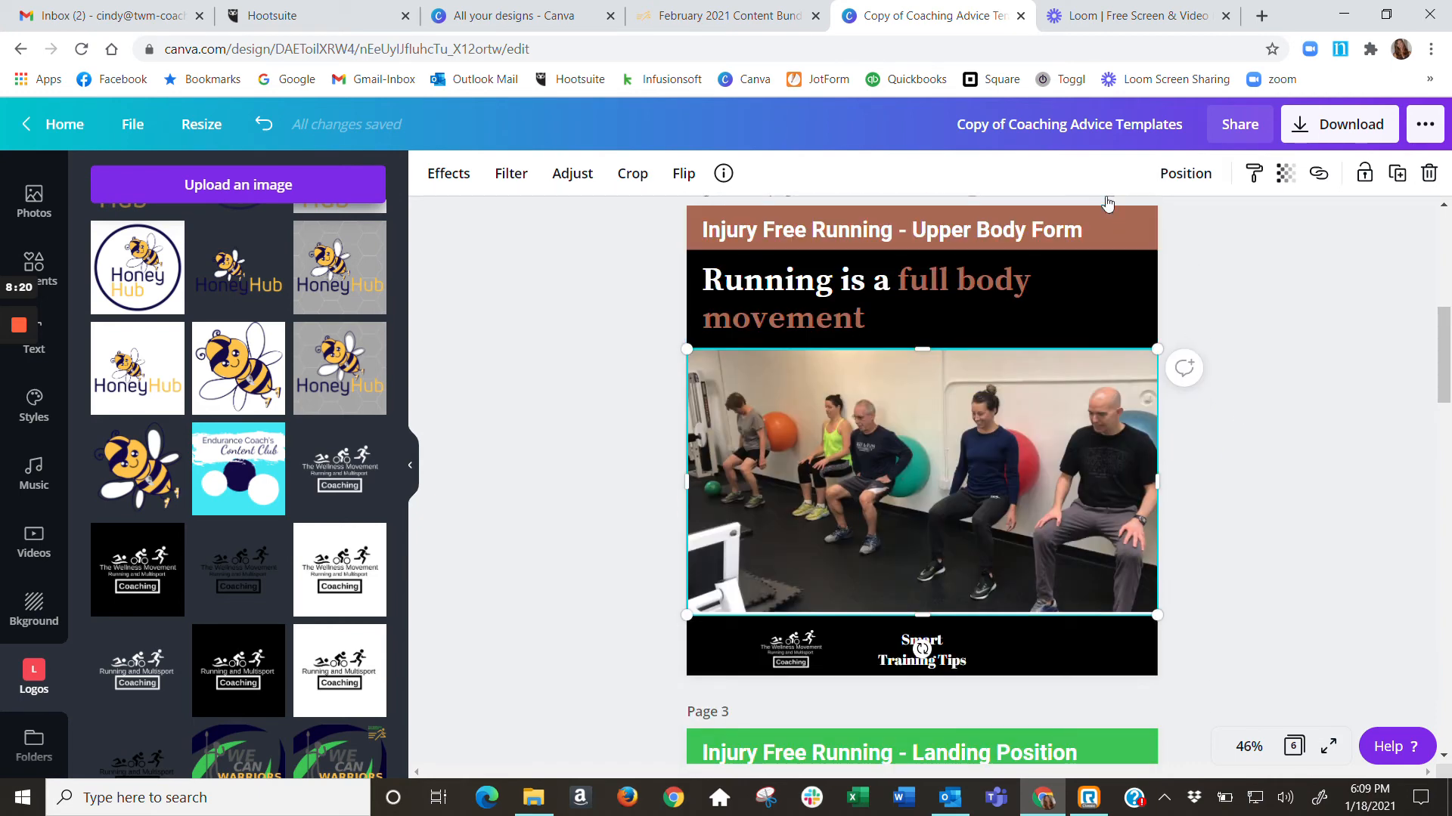
scroll(1228, 408, down, 1)
scroll(1226, 423, down, 1)
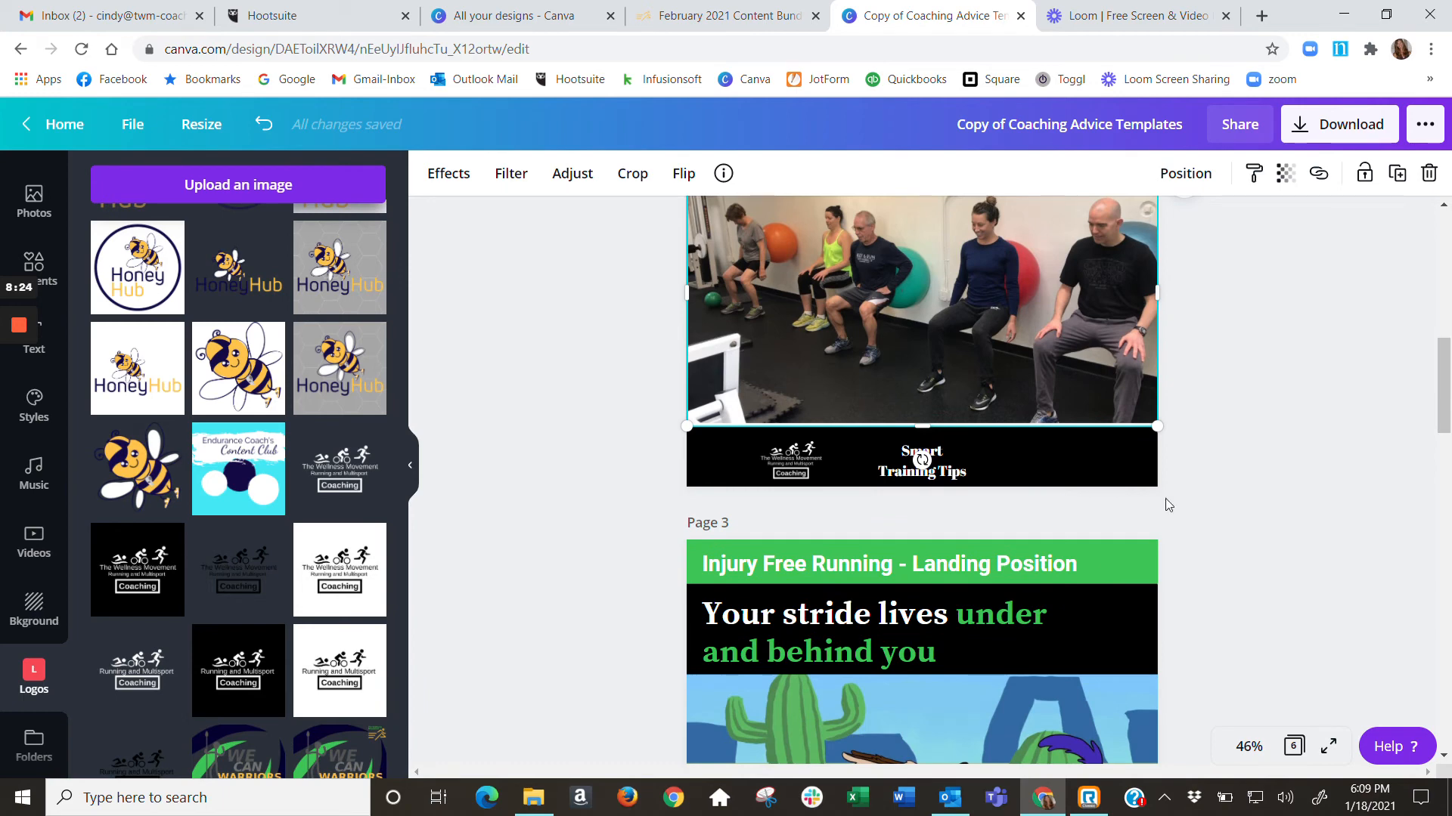
scroll(1282, 620, down, 3)
scroll(1280, 621, up, 9)
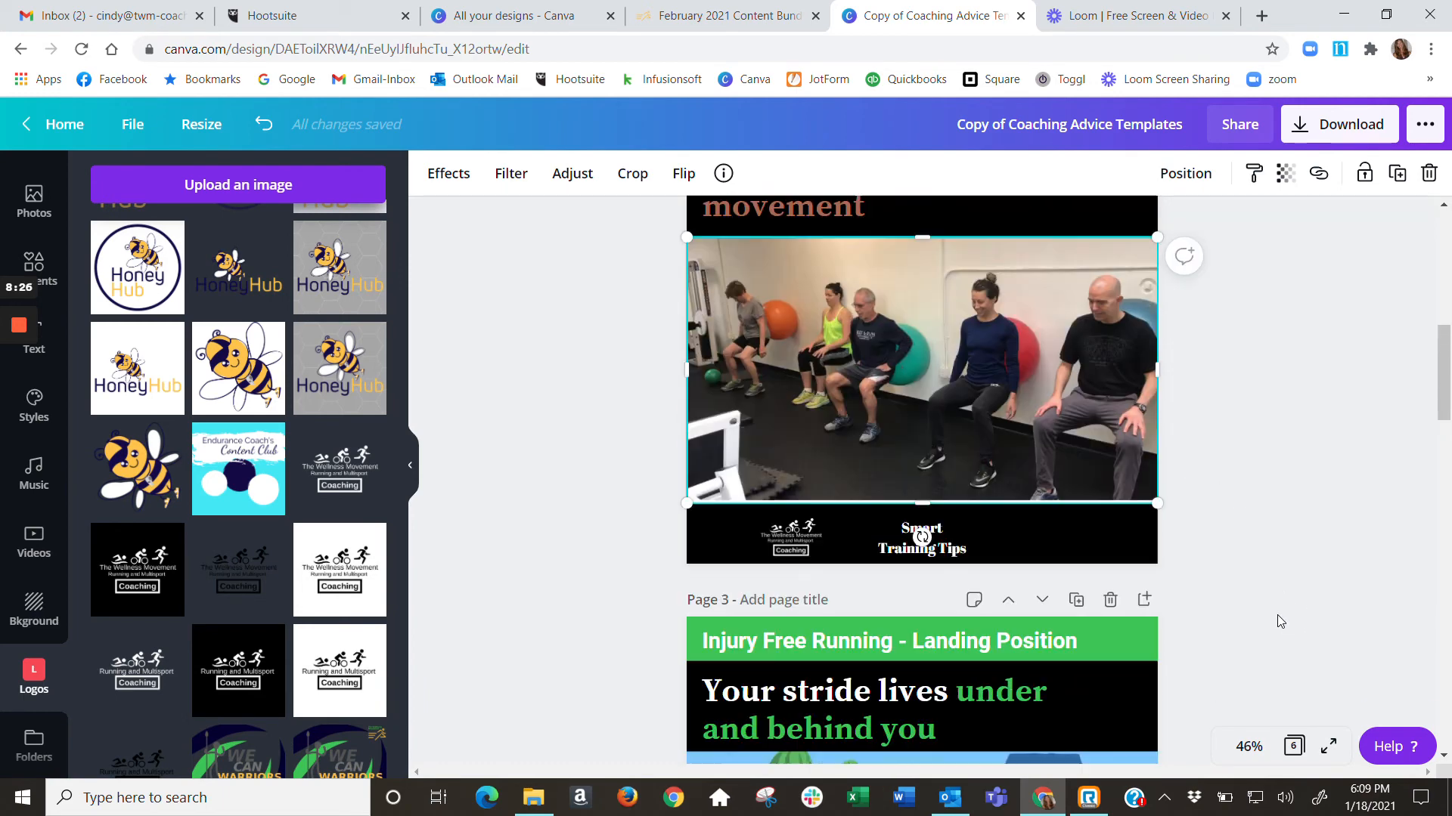
scroll(1278, 620, up, 2)
scroll(1278, 620, down, 4)
scroll(1277, 620, down, 2)
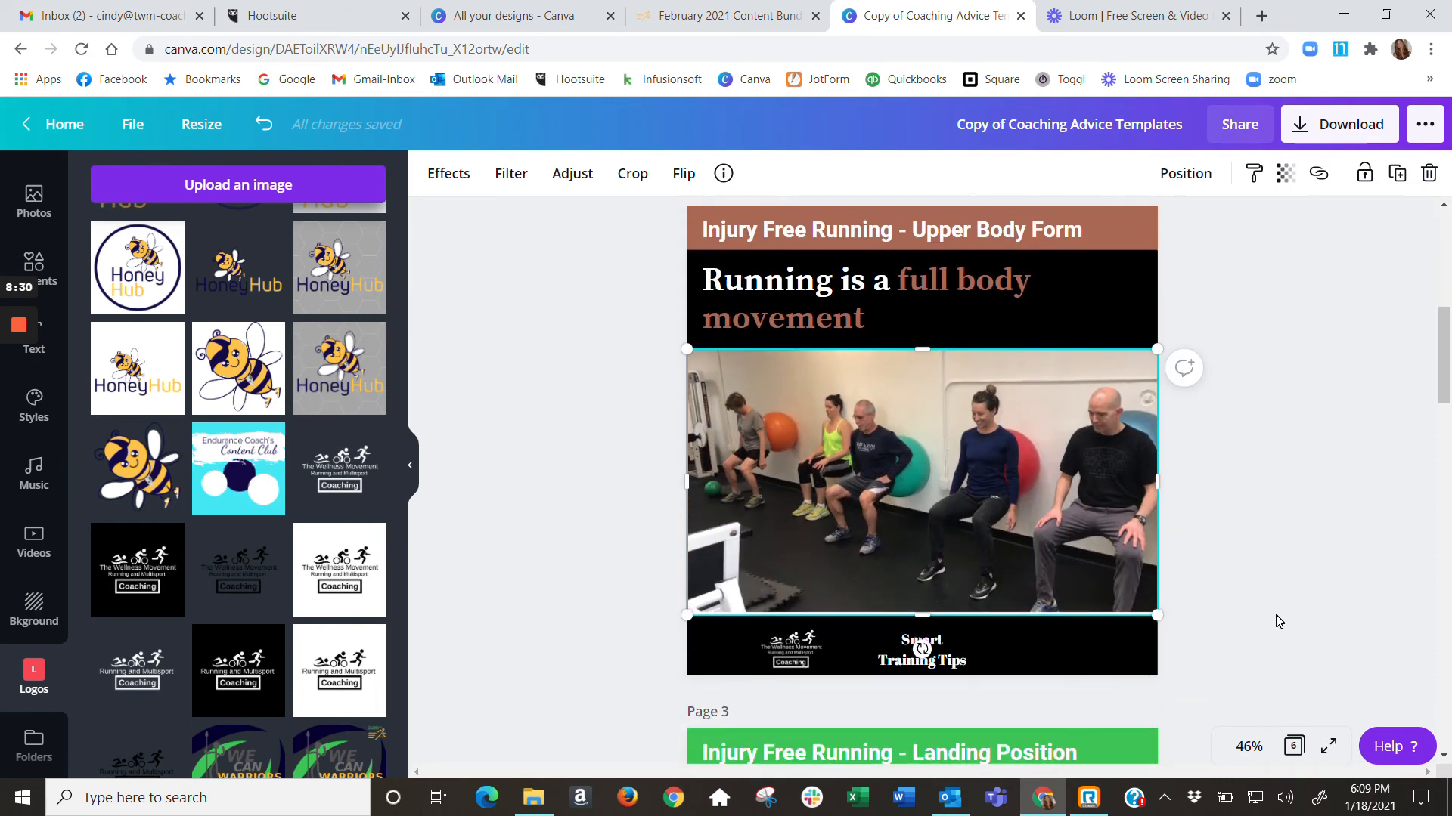
scroll(1278, 616, up, 1)
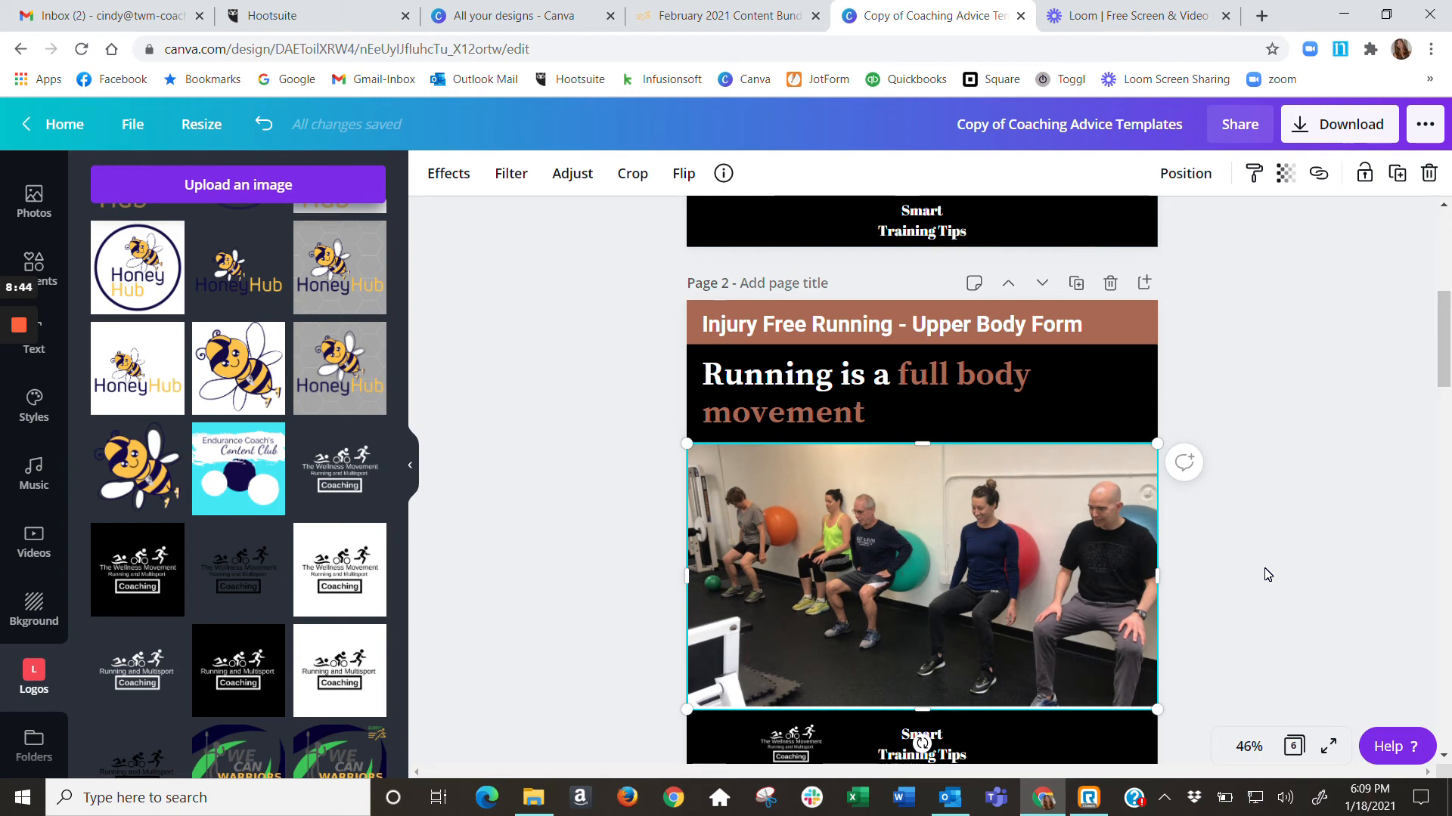
scroll(1248, 581, down, 5)
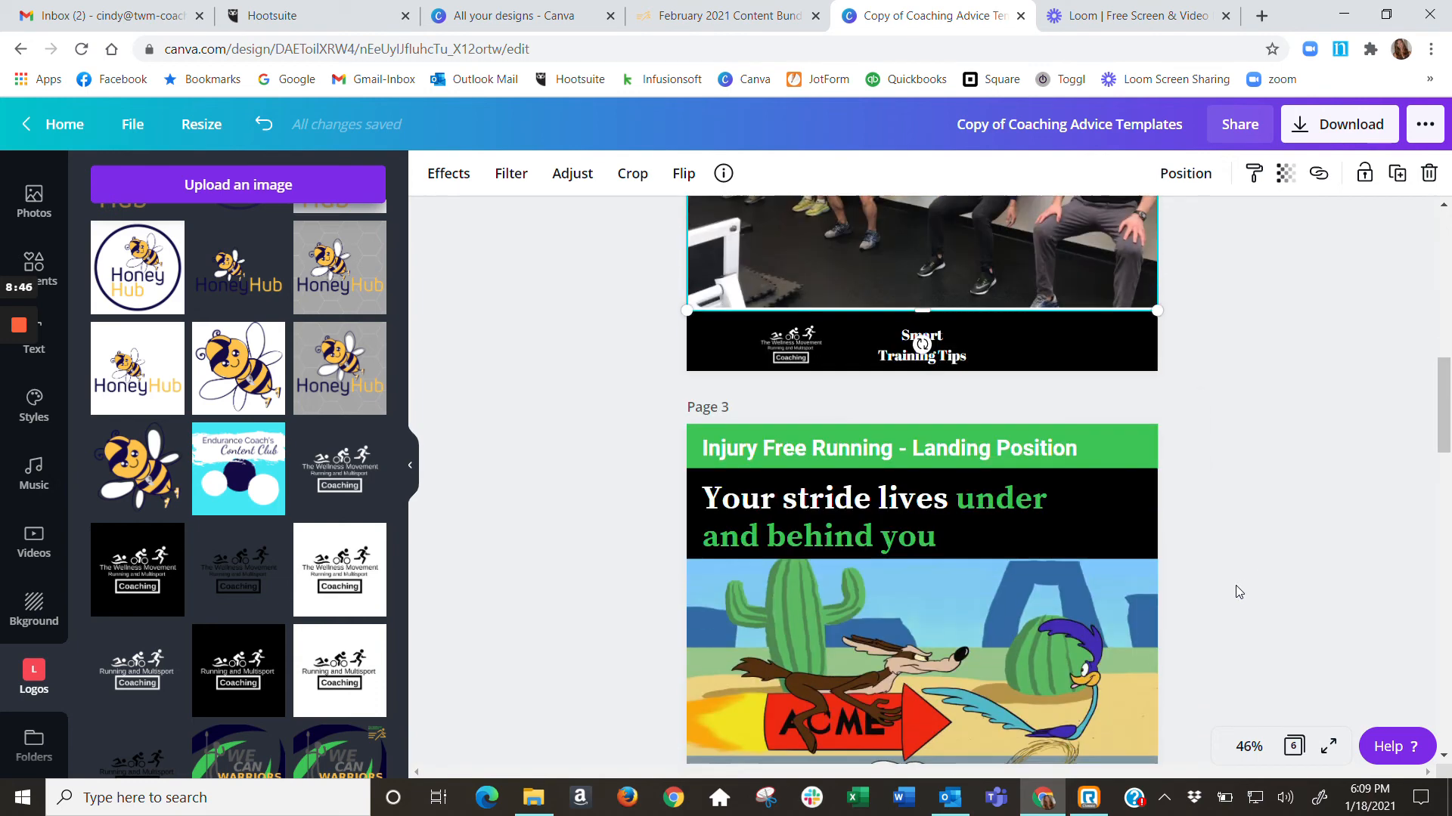
scroll(1238, 591, down, 10)
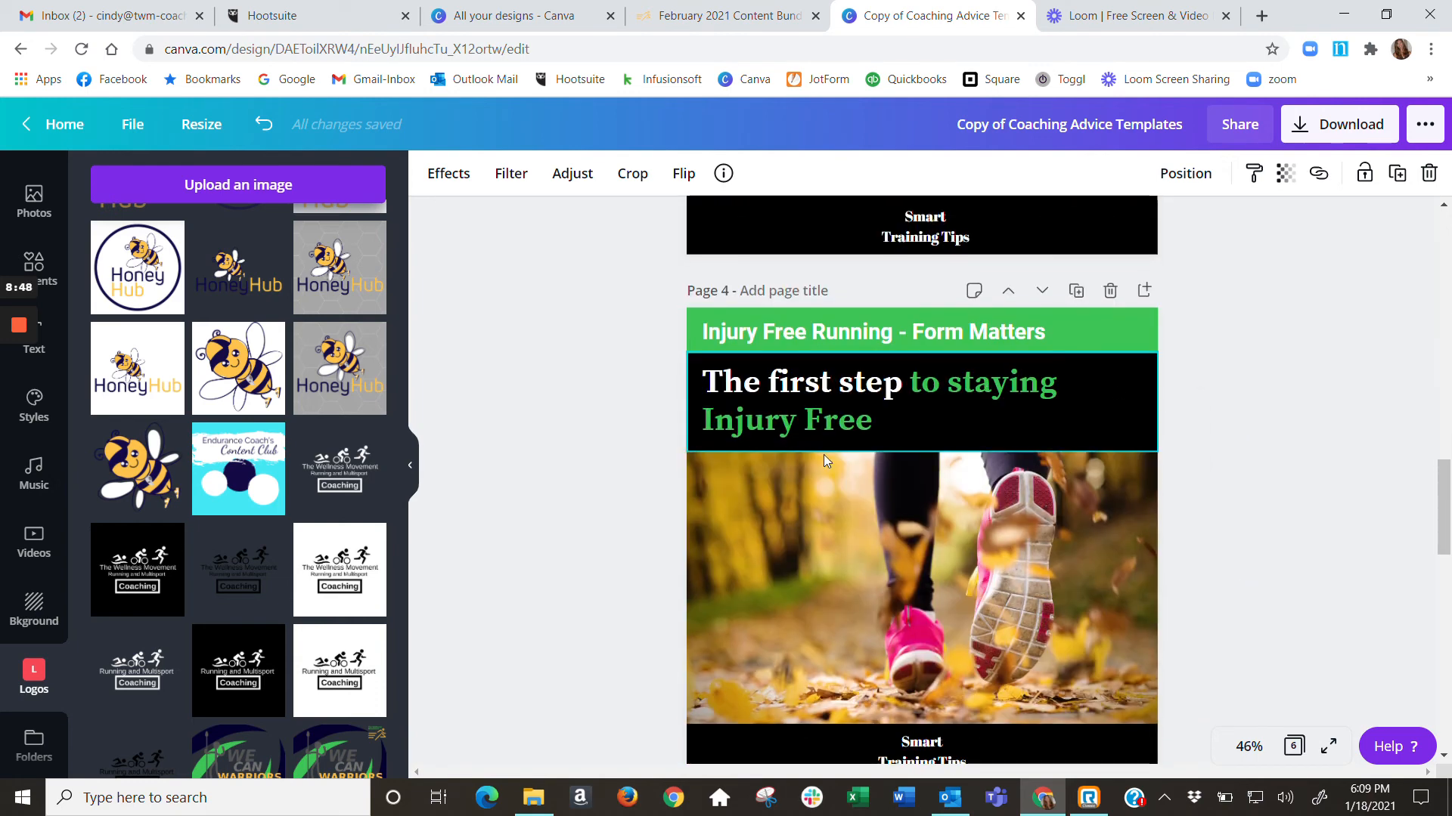
scroll(1186, 570, down, 1)
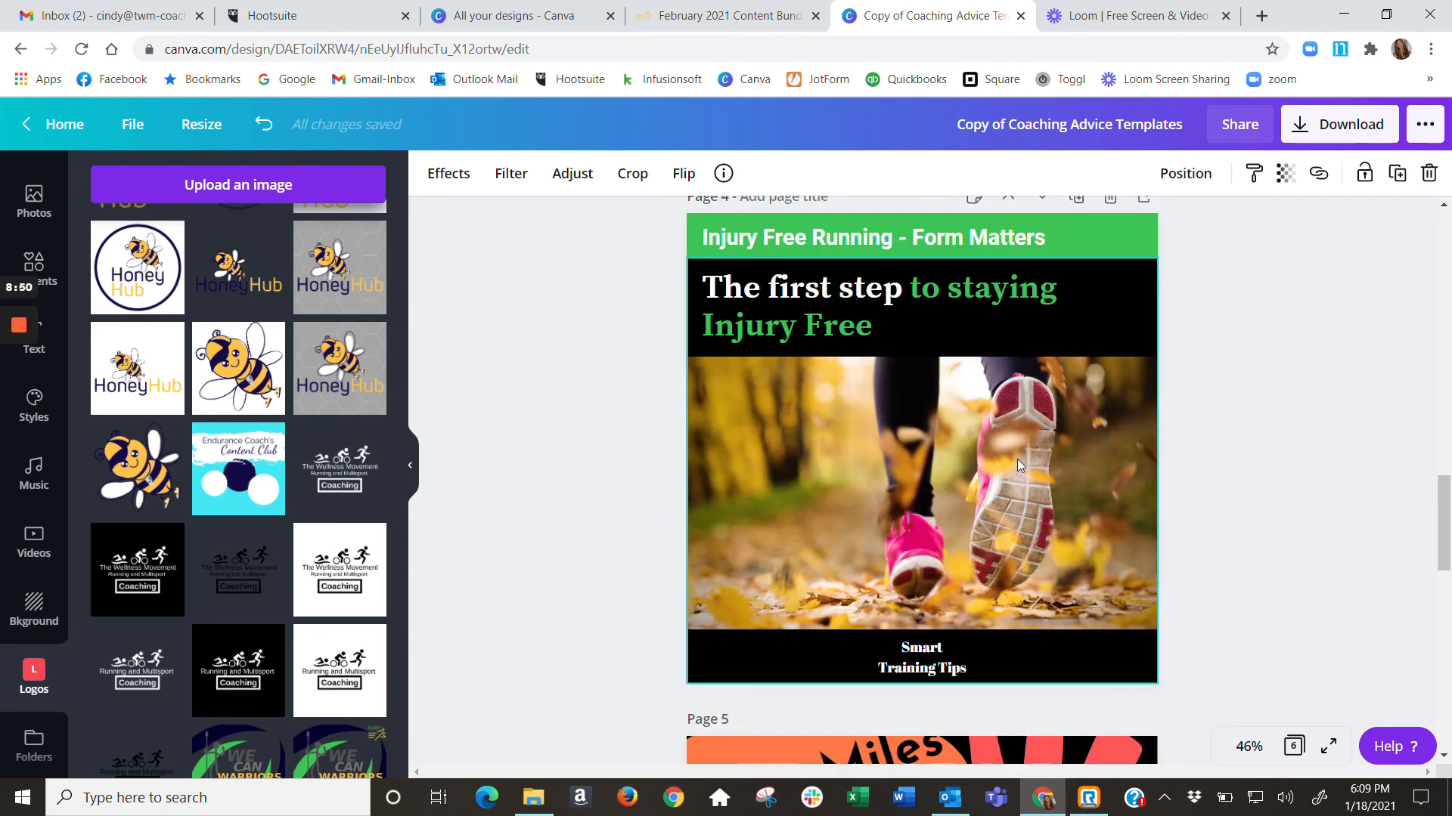